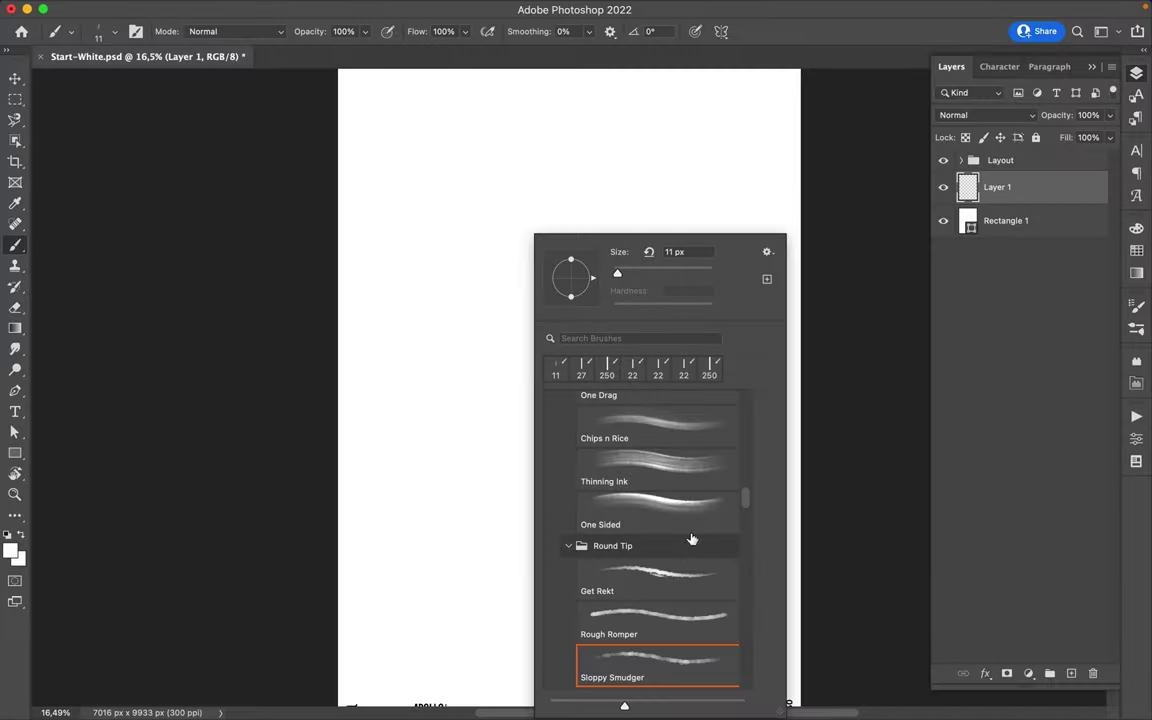
pyautogui.scroll(3, 600, 500)
# - Set the brush colour to black and try a test stroke, then undo it
pyautogui.press('Escape')
pyautogui.press('d')
pyautogui.moveTo(433, 160); pyautogui.dragTo(466, 268)
pyautogui.press('super+z')
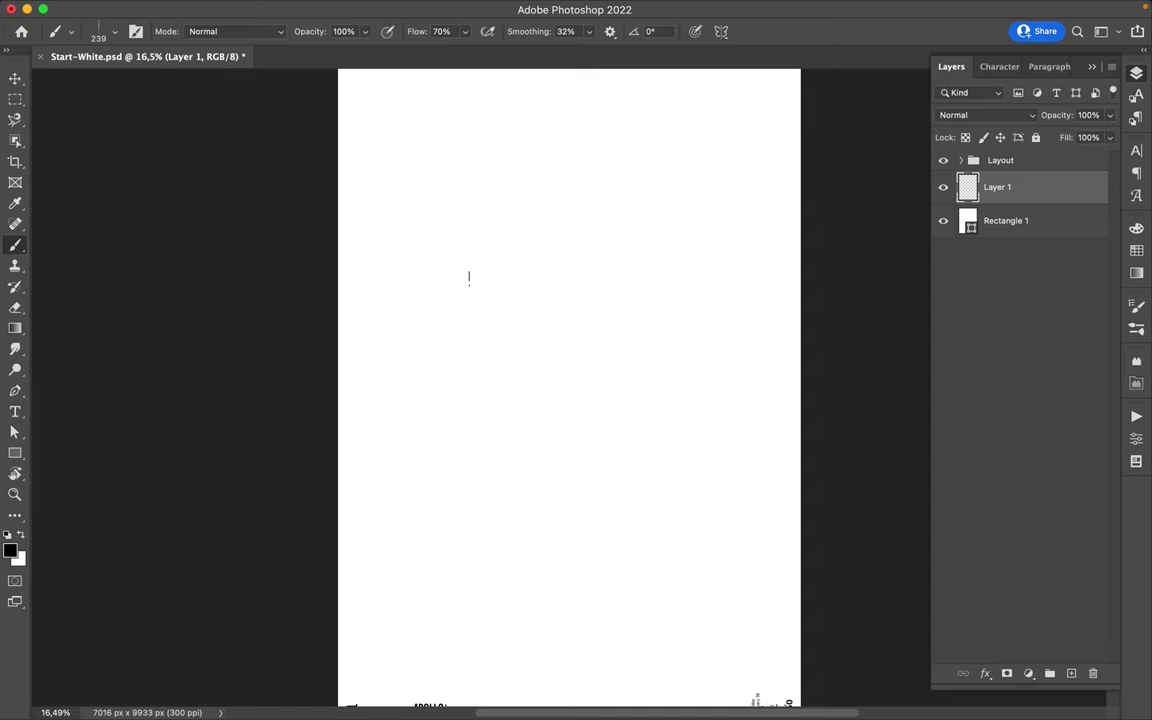
# - Paint the word FIND in thick black brush strokes
pyautogui.moveTo(420, 118); pyautogui.dragTo(402, 156)
pyautogui.press('super+z')
pyautogui.moveTo(445, 230); pyautogui.dragTo(495, 132)
pyautogui.moveTo(440, 178); pyautogui.dragTo(466, 176)
pyautogui.moveTo(515, 135)
pyautogui.mouseDown()
pyautogui.moveTo(515, 232)
pyautogui.moveTo(548, 130)
pyautogui.mouseUp()
pyautogui.moveTo(562, 232); pyautogui.dragTo(622, 125)
pyautogui.moveTo(652, 125); pyautogui.dragTo(660, 232)
# - On a new layer, paint YOUR with a long swoosh below FIND
pyautogui.click(1070, 673)
pyautogui.moveTo(412, 272)
pyautogui.mouseDown()
pyautogui.moveTo(428, 330)
pyautogui.moveTo(460, 300)
pyautogui.moveTo(690, 352)
pyautogui.mouseUp()
pyautogui.moveTo(530, 272); pyautogui.dragTo(640, 272)
pyautogui.moveTo(652, 272)
pyautogui.mouseDown()
pyautogui.moveTo(652, 400)
pyautogui.moveTo(728, 400)
pyautogui.mouseUp()
pyautogui.press('super+z')
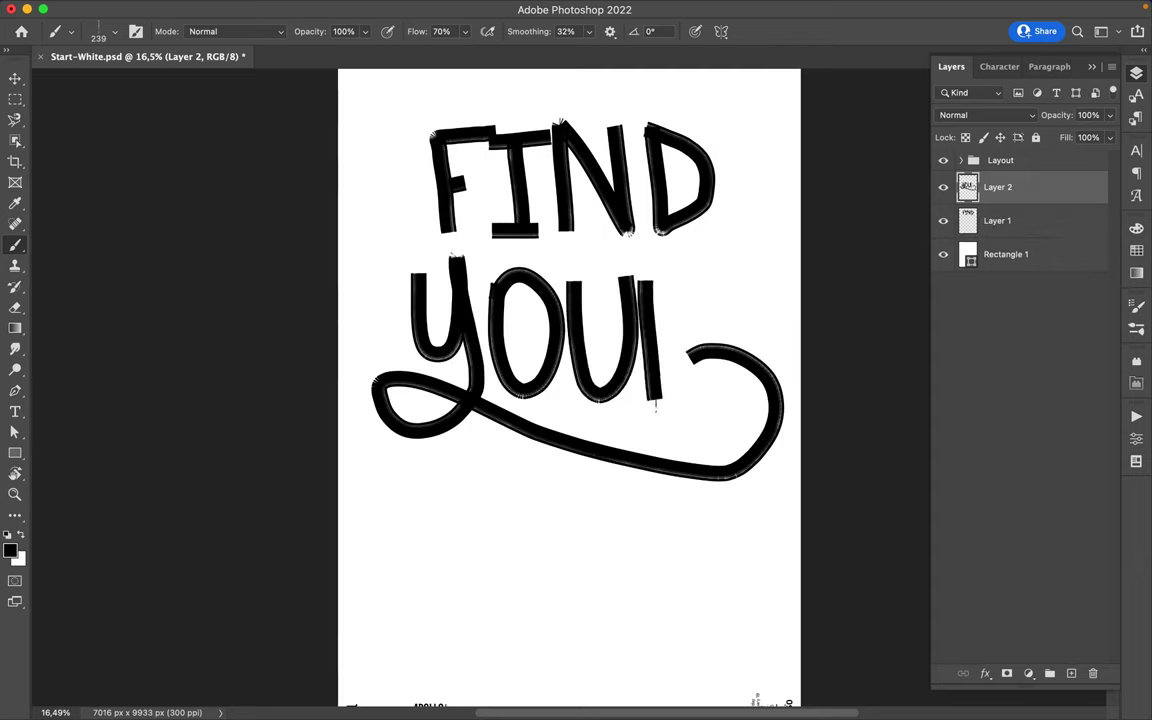
pyautogui.moveTo(655, 275); pyautogui.dragTo(728, 400)
# - On a third layer paint STYLE #5, then add empty Layer 4
pyautogui.click(1070, 673)
pyautogui.moveTo(419, 480); pyautogui.dragTo(458, 600)
pyautogui.moveTo(460, 448)
pyautogui.mouseDown()
pyautogui.moveTo(420, 575)
pyautogui.moveTo(520, 448)
pyautogui.mouseUp()
pyautogui.moveTo(505, 455)
pyautogui.mouseDown()
pyautogui.moveTo(505, 620)
pyautogui.moveTo(560, 530)
pyautogui.mouseUp()
pyautogui.moveTo(585, 455)
pyautogui.mouseDown()
pyautogui.moveTo(555, 665)
pyautogui.moveTo(650, 660)
pyautogui.mouseUp()
pyautogui.moveTo(655, 480)
pyautogui.mouseDown()
pyautogui.moveTo(695, 670)
pyautogui.moveTo(720, 663)
pyautogui.mouseUp()
pyautogui.moveTo(650, 487)
pyautogui.mouseDown()
pyautogui.moveTo(700, 480)
pyautogui.moveTo(707, 550)
pyautogui.mouseUp()
pyautogui.moveTo(735, 503); pyautogui.dragTo(730, 560)
pyautogui.moveTo(693, 525); pyautogui.dragTo(748, 522)
pyautogui.moveTo(710, 585)
pyautogui.mouseDown()
pyautogui.moveTo(760, 585)
pyautogui.moveTo(705, 650)
pyautogui.mouseUp()
pyautogui.press('v')
pyautogui.keyDown('shift'); pyautogui.click(997, 288); pyautogui.keyUp('shift')
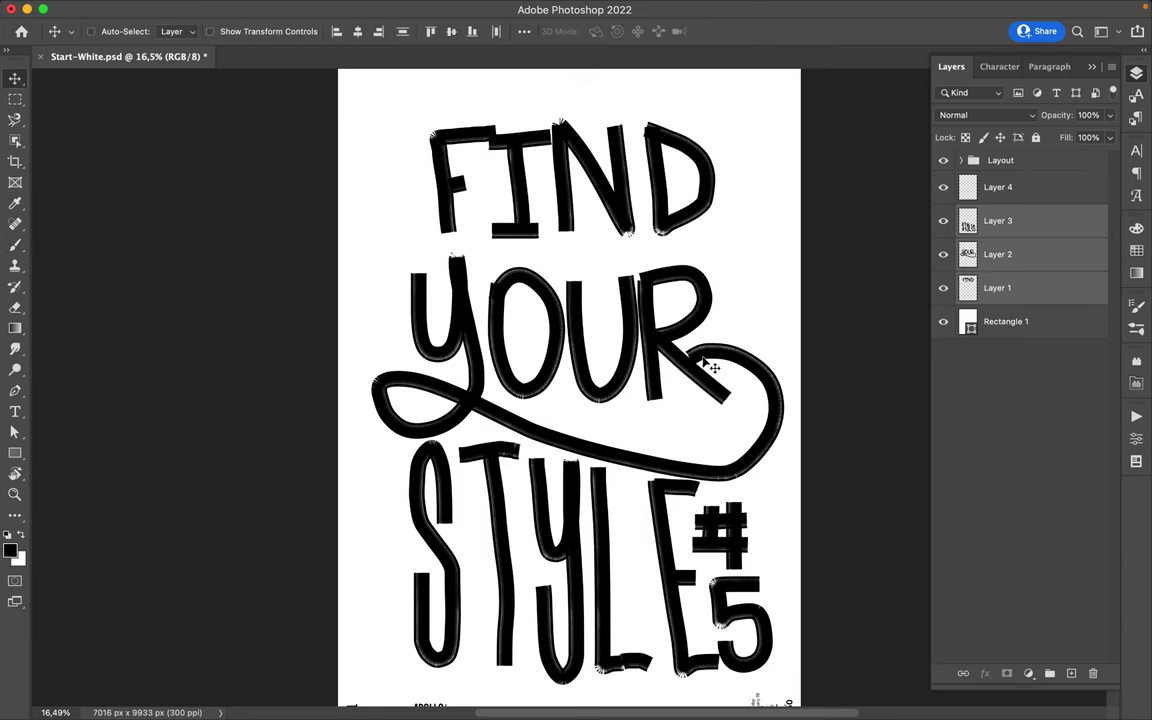
# - Make Layer 1 the active layer and pick a rough brush preset
pyautogui.hotkey('ctrl', '-')
pyautogui.click(997, 288)
pyautogui.press('b')
pyautogui.scroll(3, 560, 330)
pyautogui.rightClick(590, 240)
pyautogui.scroll(-2, 713, 540)
pyautogui.click(708, 508)
pyautogui.scroll(3, 713, 540)
pyautogui.doubleClick(718, 586)
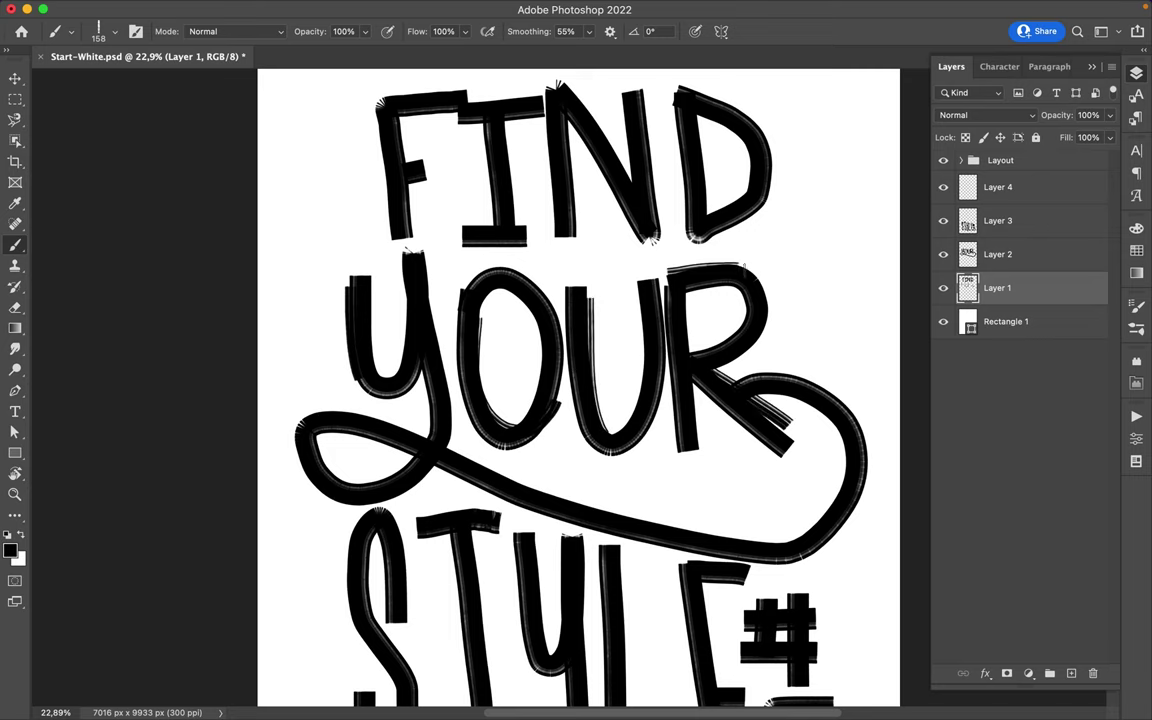
# - Paint offset rough grey strokes over FIND and the tops of the letters
pyautogui.scroll(-3, 580, 390)
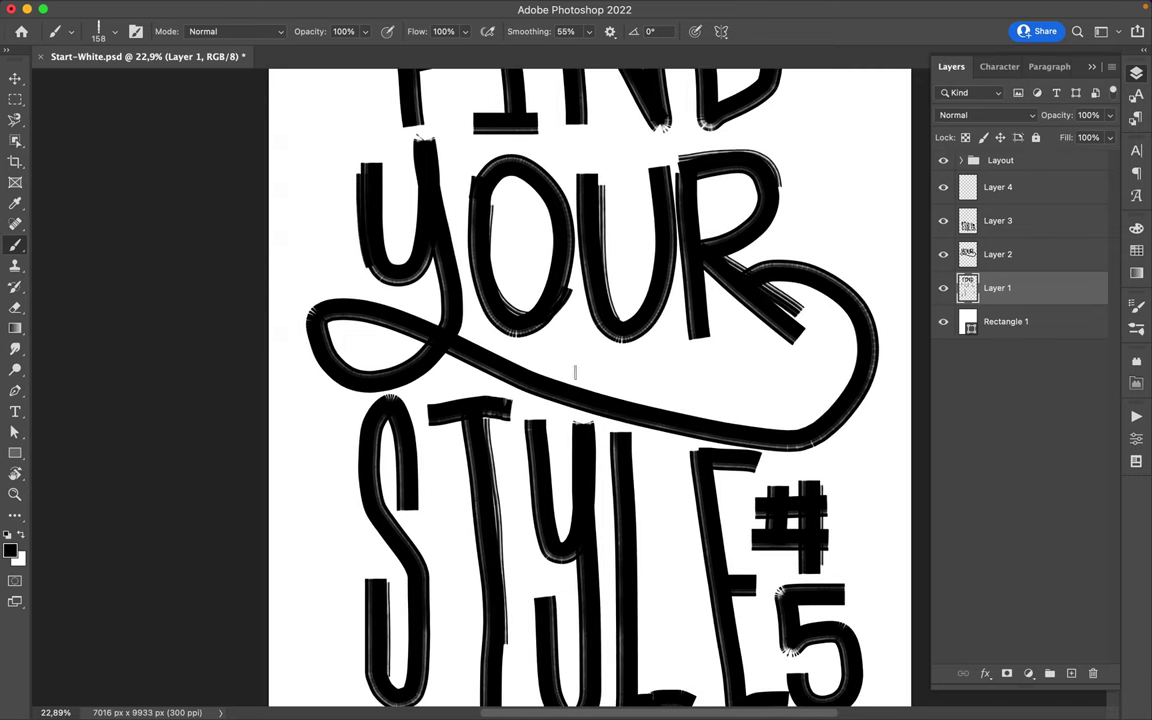
pyautogui.scroll(5, 590, 300)
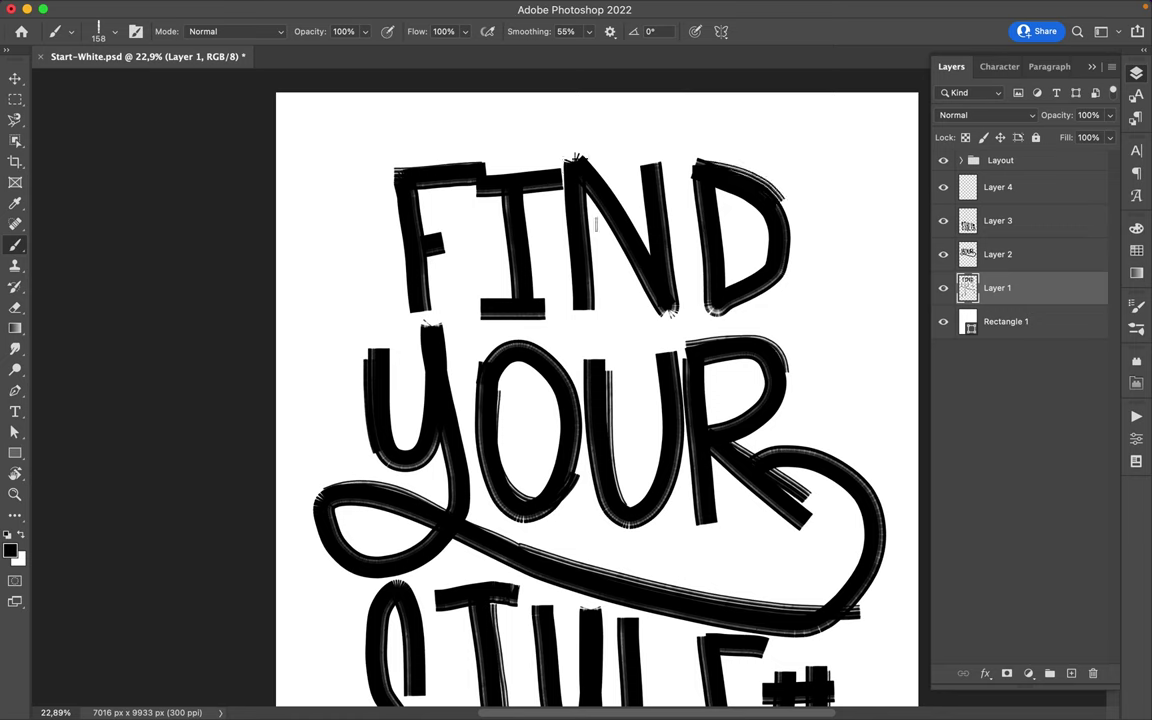
pyautogui.rightClick(597, 224)
pyautogui.doubleClick(790, 296)
pyautogui.moveTo(582, 357); pyautogui.dragTo(616, 357)
pyautogui.moveTo(360, 348); pyautogui.dragTo(400, 348)
pyautogui.moveTo(412, 170); pyautogui.dragTo(425, 315)
pyautogui.moveTo(390, 160); pyautogui.dragTo(490, 160)
pyautogui.moveTo(580, 160); pyautogui.dragTo(665, 305)
pyautogui.moveTo(700, 165); pyautogui.dragTo(760, 300)
pyautogui.moveTo(578, 165); pyautogui.dragTo(580, 305)
pyautogui.moveTo(512, 150); pyautogui.dragTo(512, 285)
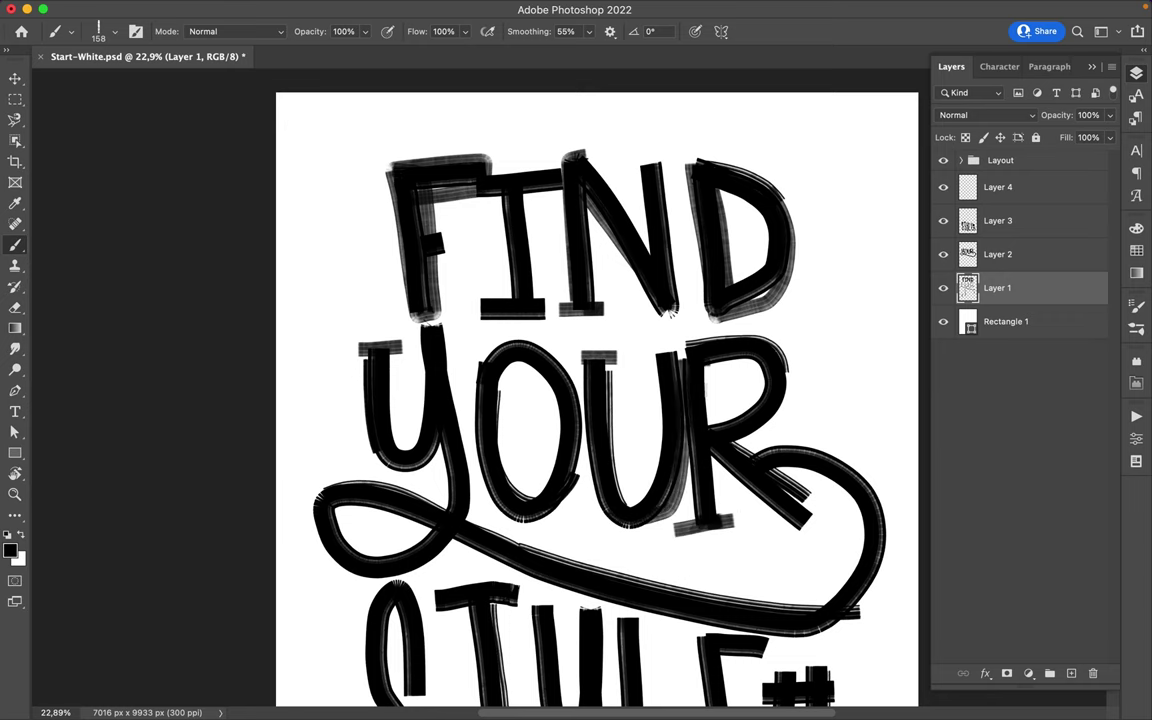
# - Add rough grey strokes over YOUR, the L foot, E and 5
pyautogui.moveTo(638, 320); pyautogui.dragTo(645, 465)
pyautogui.scroll(-5, 600, 400)
pyautogui.moveTo(385, 345); pyautogui.dragTo(350, 475)
pyautogui.scroll(-3, 600, 400)
pyautogui.moveTo(405, 420); pyautogui.dragTo(380, 545)
pyautogui.moveTo(590, 295)
pyautogui.mouseDown()
pyautogui.moveTo(590, 505)
pyautogui.moveTo(698, 598)
pyautogui.mouseUp()
pyautogui.moveTo(712, 340); pyautogui.dragTo(712, 598)
pyautogui.moveTo(748, 448)
pyautogui.mouseDown()
pyautogui.moveTo(772, 478)
pyautogui.moveTo(872, 478)
pyautogui.mouseUp()
pyautogui.moveTo(790, 488); pyautogui.dragTo(795, 540)
pyautogui.scroll(6, 600, 400)
pyautogui.moveTo(465, 268); pyautogui.dragTo(500, 385)
pyautogui.moveTo(457, 115); pyautogui.dragTo(460, 208)
pyautogui.scroll(1, 600, 400)
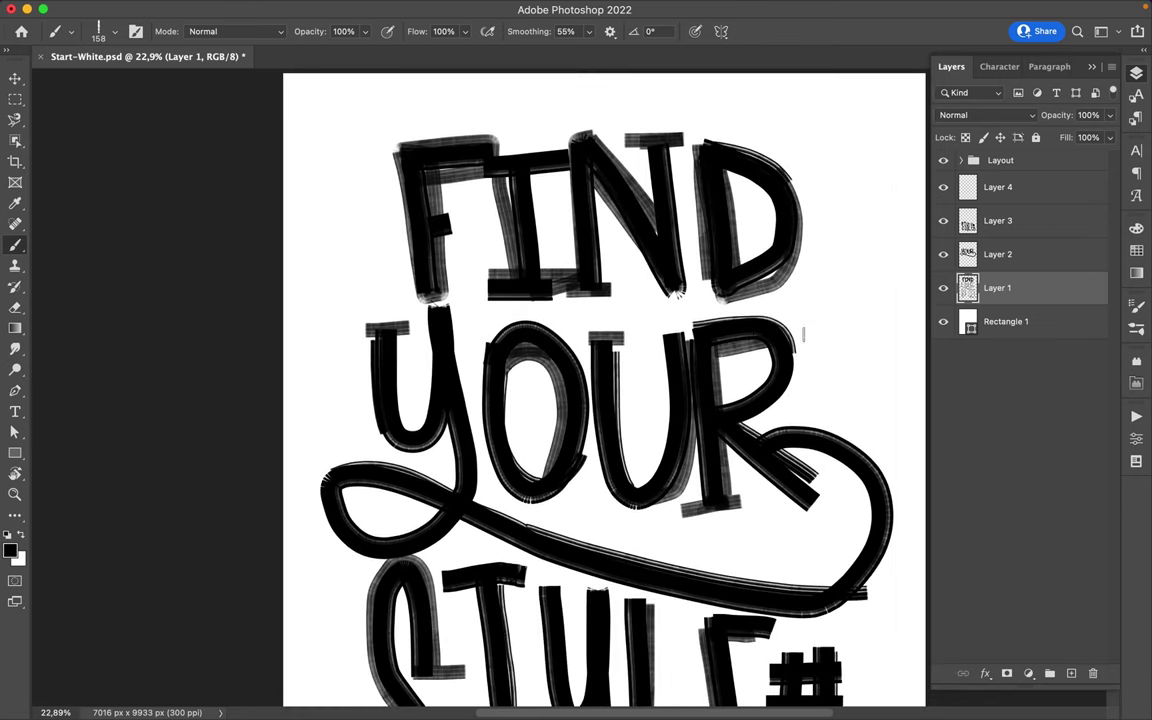
# - With The Harder They Fall brush, add thin grey strands along the right loop
pyautogui.rightClick(816, 464)
pyautogui.doubleClick(816, 464)
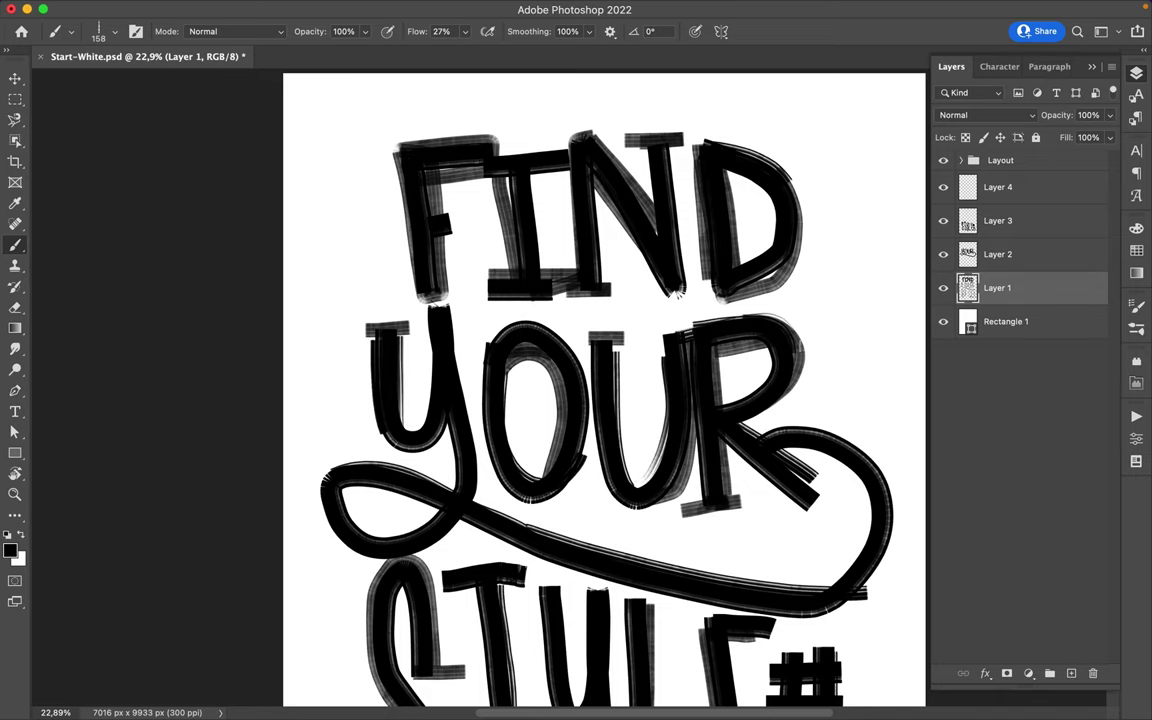
pyautogui.moveTo(757, 427); pyautogui.dragTo(860, 440)
pyautogui.scroll(-5, 604, 390)
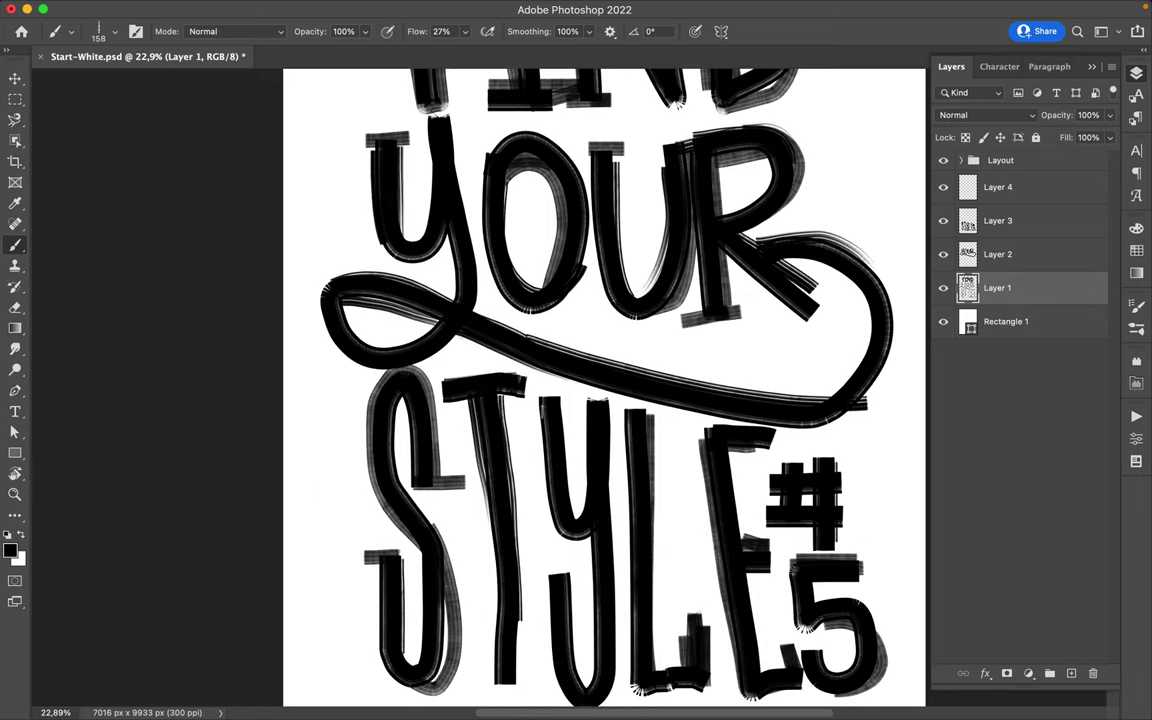
pyautogui.scroll(-2, 604, 390)
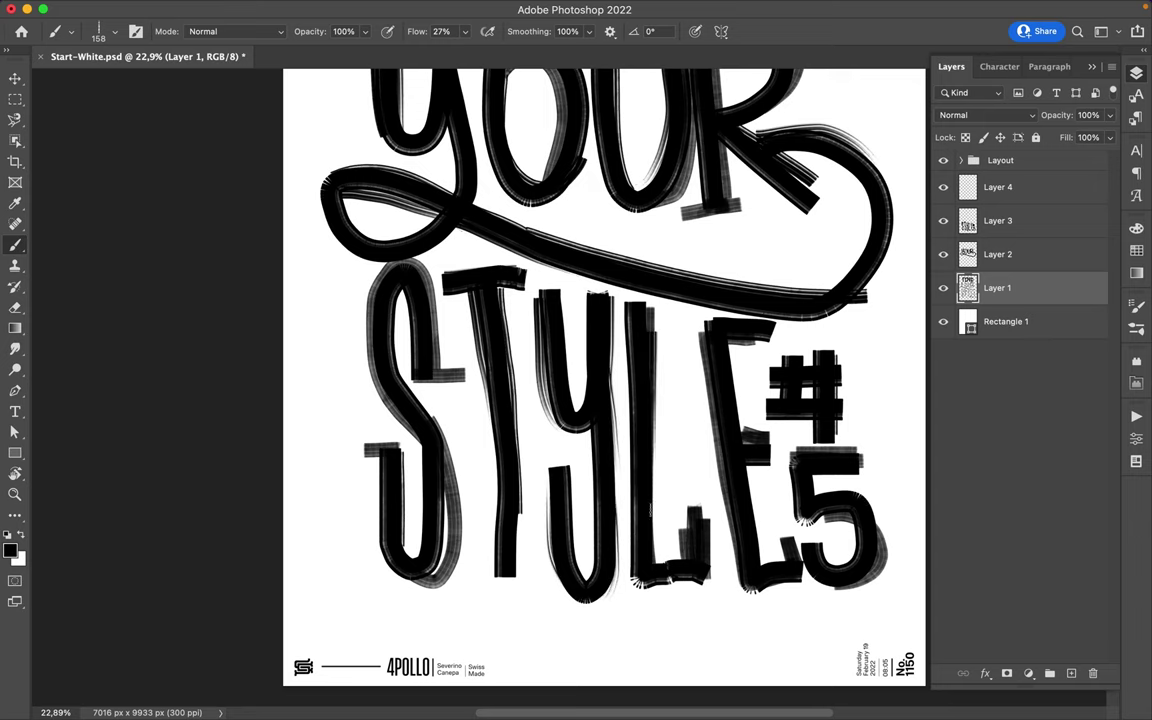
pyautogui.scroll(4, 413, 207)
pyautogui.scroll(3, 546, 395)
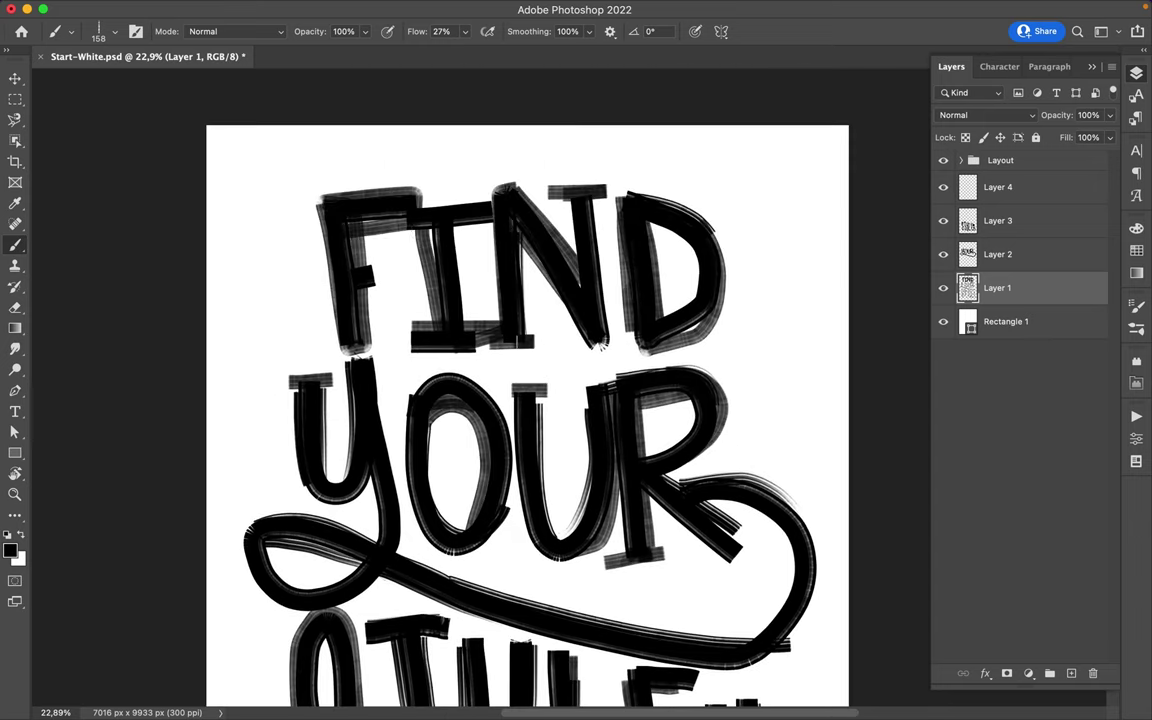
pyautogui.scroll(-3, 633, 228)
pyautogui.scroll(-3, 633, 228)
# - Select The Realist brush from the brush presets
pyautogui.rightClick(655, 237)
pyautogui.scroll(-3, 787, 548)
pyautogui.click(775, 597)
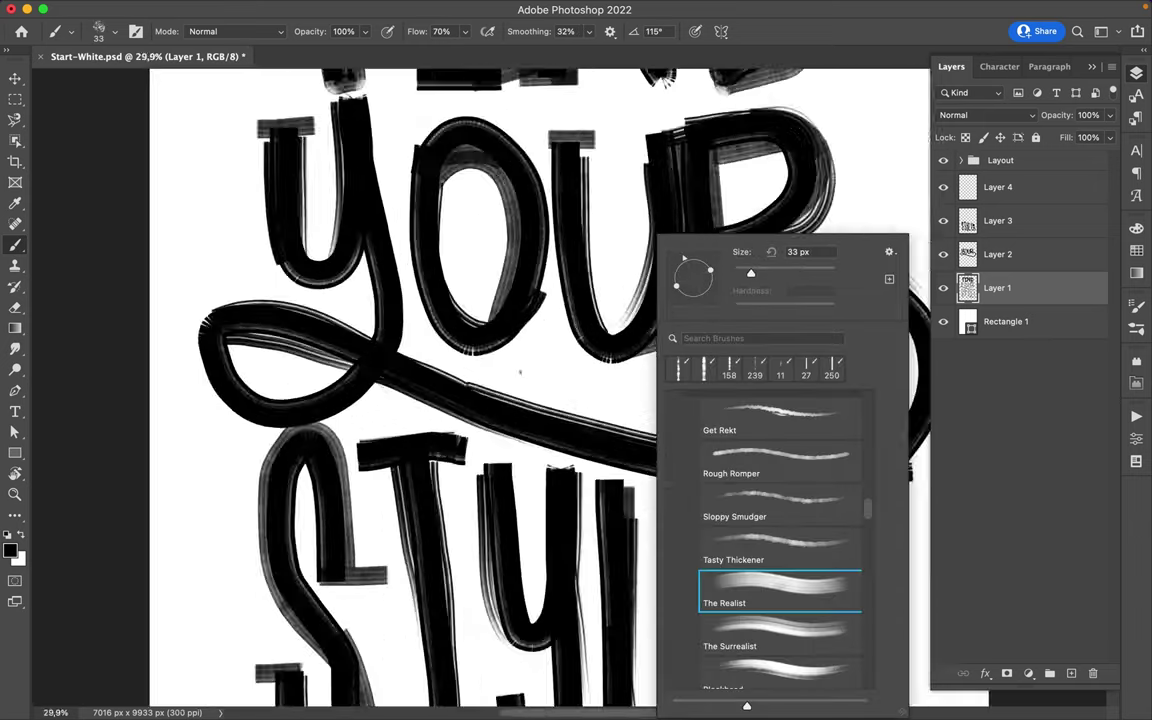
# - Sketch hatched boxes around the Y's top, above the U and below the R
pyautogui.press('Return')
pyautogui.scroll(4, 450, 300)
pyautogui.scroll(-2, 305, 232)
pyautogui.moveTo(305, 232); pyautogui.dragTo(345, 250)
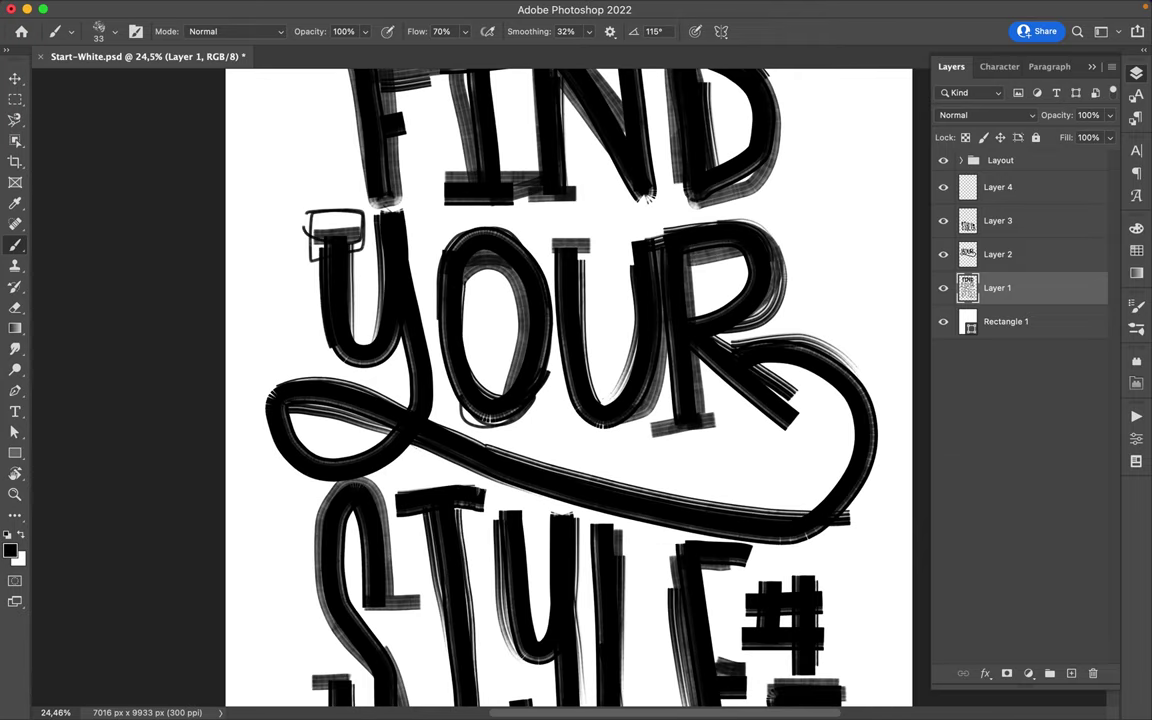
pyautogui.moveTo(545, 232)
pyautogui.mouseDown()
pyautogui.moveTo(600, 258)
pyautogui.moveTo(595, 236)
pyautogui.moveTo(600, 244)
pyautogui.mouseUp()
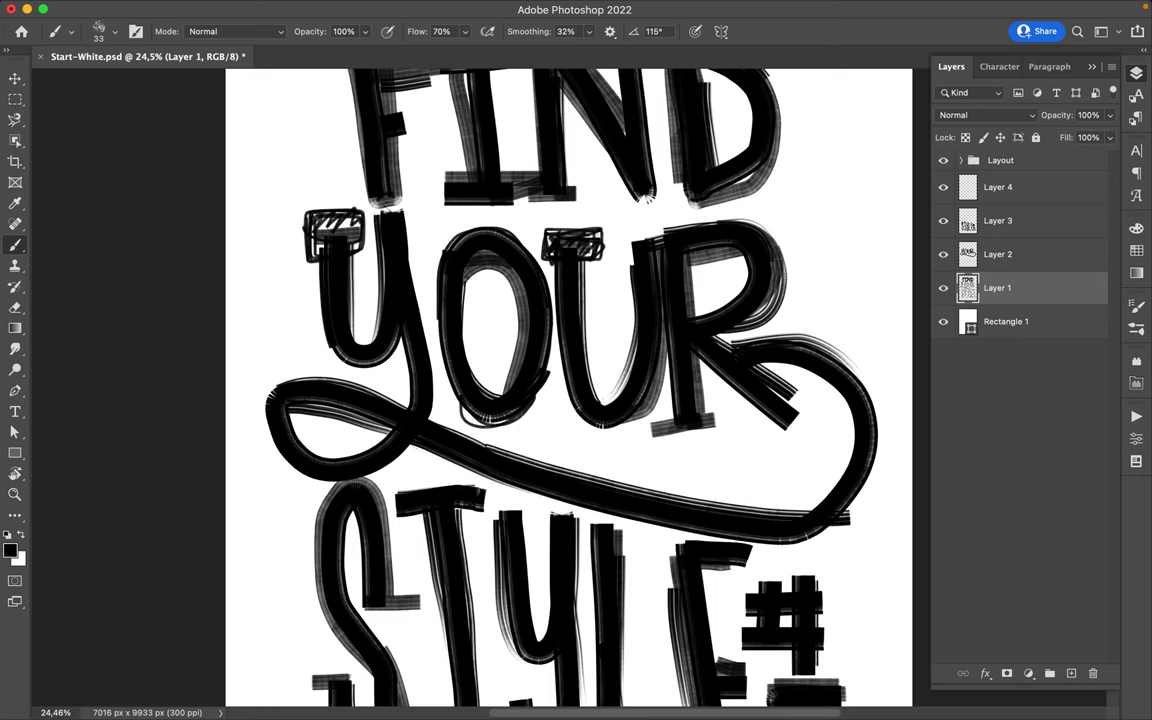
pyautogui.scroll(-2, 570, 380)
pyautogui.hscroll(2, 570, 380)
pyautogui.moveTo(588, 362)
pyautogui.mouseDown()
pyautogui.moveTo(655, 372)
pyautogui.moveTo(658, 360)
pyautogui.mouseUp()
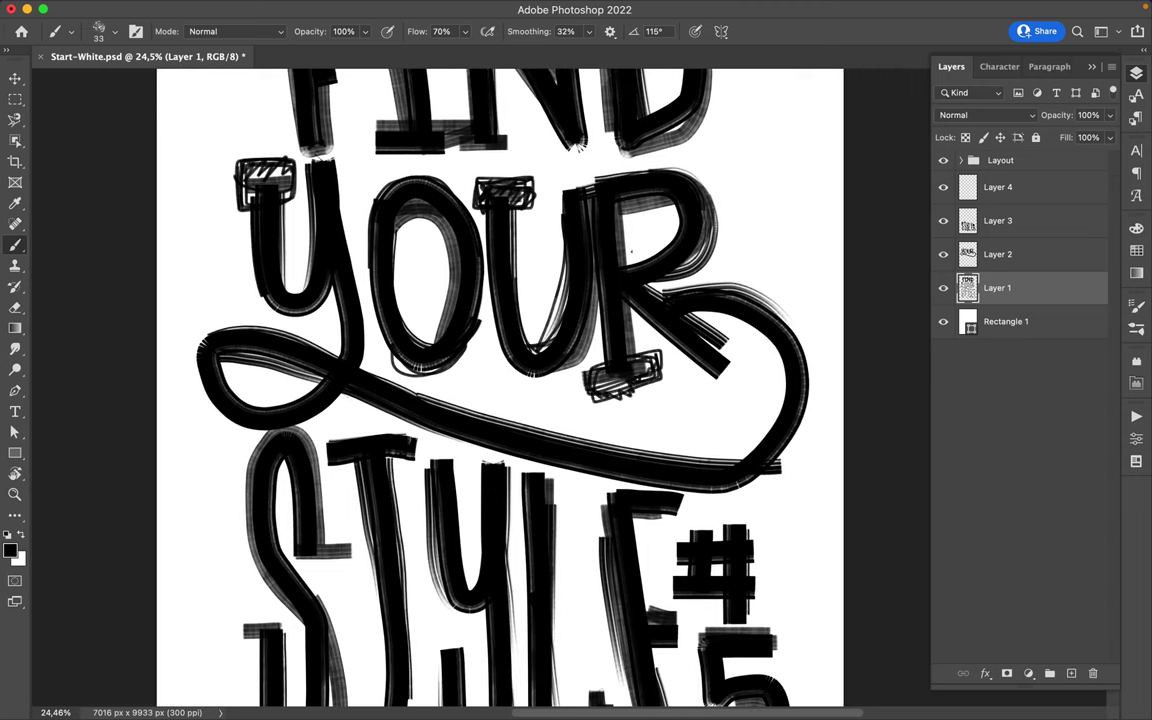
# - Hatch the outer right loop of the swirl with sketchy strokes
pyautogui.scroll(-1, 500, 380)
pyautogui.moveTo(690, 260)
pyautogui.mouseDown()
pyautogui.moveTo(780, 440)
pyautogui.moveTo(830, 320)
pyautogui.mouseUp()
pyautogui.moveTo(730, 270)
pyautogui.mouseDown()
pyautogui.moveTo(800, 450)
pyautogui.moveTo(760, 455)
pyautogui.mouseUp()
pyautogui.moveTo(820, 380); pyautogui.dragTo(790, 430)
pyautogui.moveTo(825, 330); pyautogui.dragTo(805, 390)
pyautogui.moveTo(800, 280); pyautogui.dragTo(830, 330)
pyautogui.rightClick(800, 232)
pyautogui.press('Escape')
pyautogui.scroll(-3, 560, 400)
# - Sketch a small box near the Y and darken and outline the S
pyautogui.moveTo(508, 472); pyautogui.dragTo(545, 478)
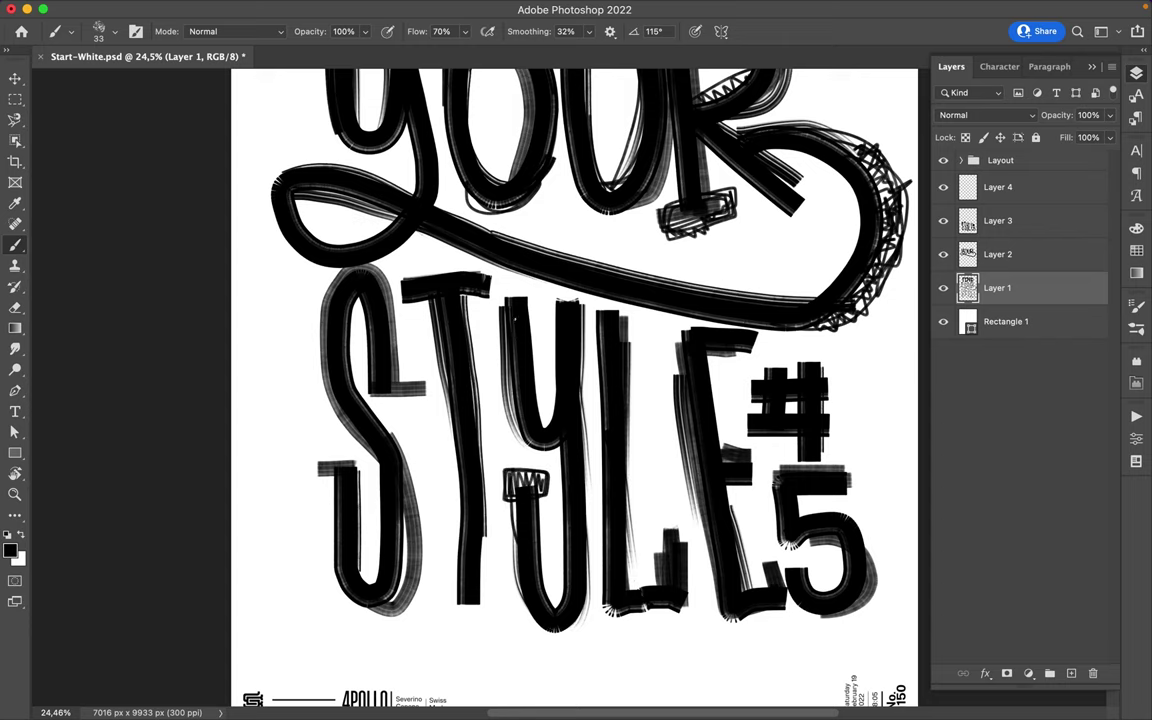
pyautogui.moveTo(449, 295); pyautogui.dragTo(452, 316)
pyautogui.moveTo(568, 282); pyautogui.dragTo(568, 345)
pyautogui.scroll(-1, 560, 400)
pyautogui.moveTo(358, 340); pyautogui.dragTo(350, 505)
pyautogui.moveTo(362, 358); pyautogui.dragTo(358, 505)
pyautogui.moveTo(332, 328); pyautogui.dragTo(364, 488)
pyautogui.moveTo(296, 332); pyautogui.dragTo(296, 212)
pyautogui.moveTo(298, 282); pyautogui.dragTo(298, 202)
# - Add sketchy outlines to the E, Y, T stems and S curves
pyautogui.hscroll(3, 560, 400)
pyautogui.moveTo(513, 324); pyautogui.dragTo(513, 352)
pyautogui.scroll(-2, 560, 400)
pyautogui.moveTo(640, 473); pyautogui.dragTo(620, 540)
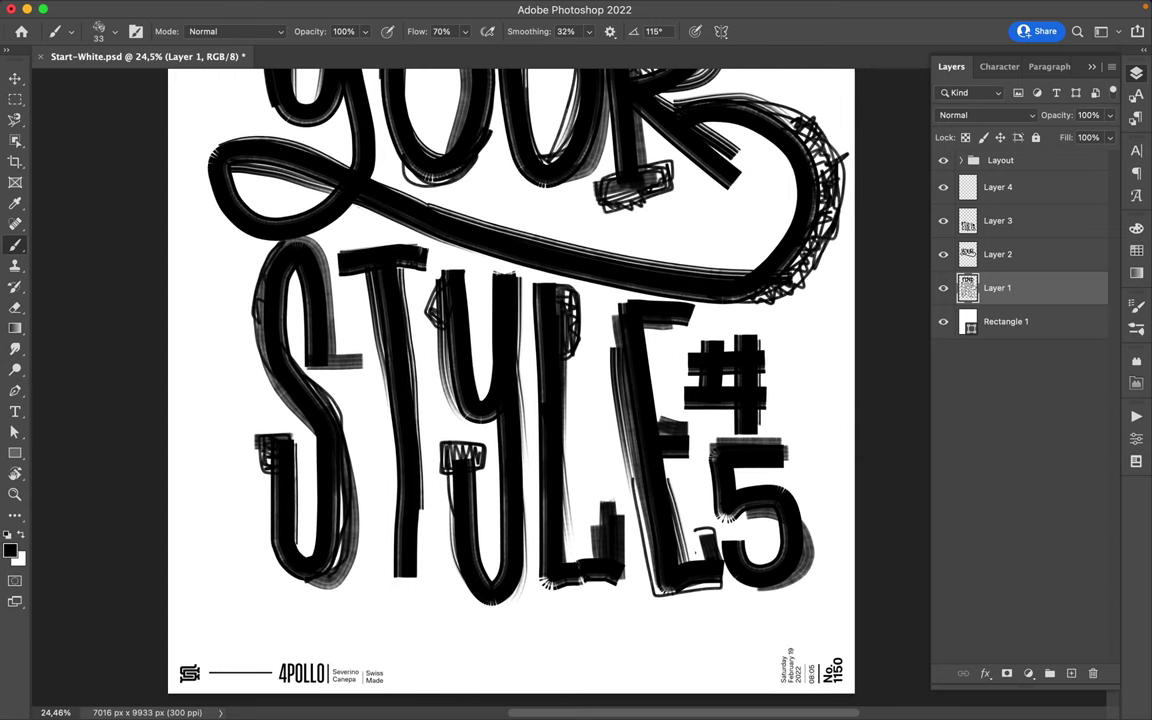
pyautogui.moveTo(608, 312); pyautogui.dragTo(692, 332)
pyautogui.moveTo(438, 255); pyautogui.dragTo(446, 515)
pyautogui.moveTo(342, 243); pyautogui.dragTo(351, 506)
pyautogui.moveTo(490, 439); pyautogui.dragTo(490, 565)
pyautogui.moveTo(385, 412); pyautogui.dragTo(428, 490)
pyautogui.moveTo(288, 212); pyautogui.dragTo(240, 250)
pyautogui.moveTo(300, 282); pyautogui.dragTo(268, 330)
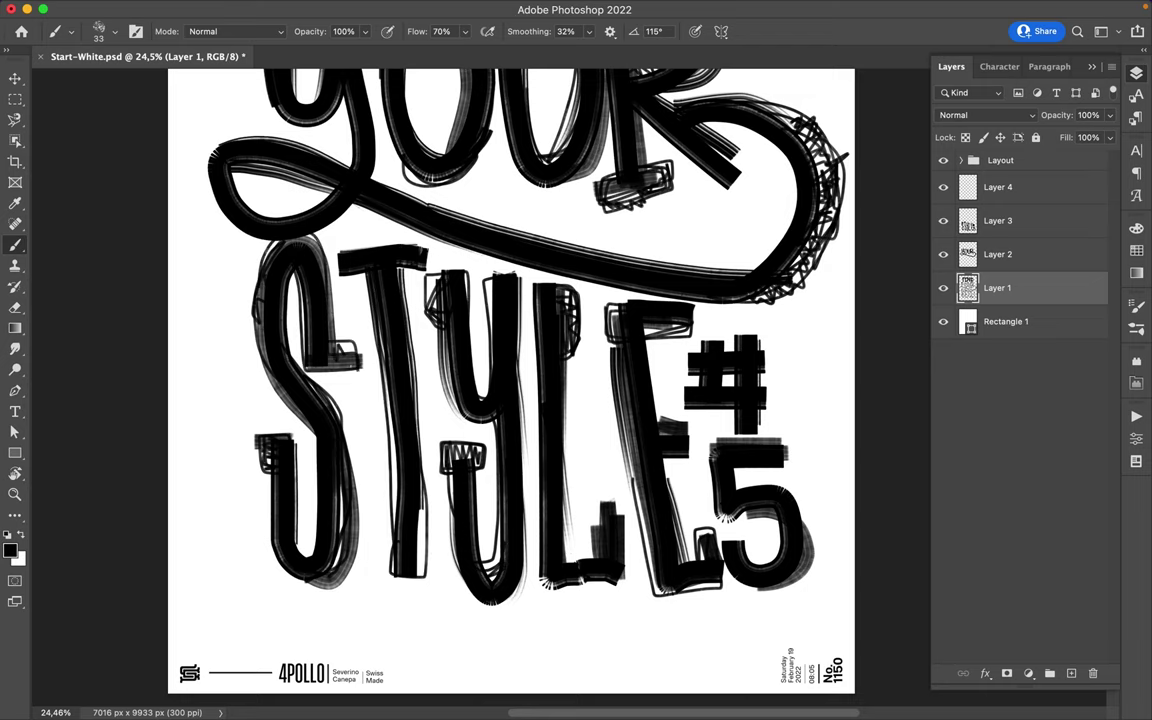
# - Outline the R's leg, N and D, and add small strokes around F and I
pyautogui.scroll(5, 511, 380)
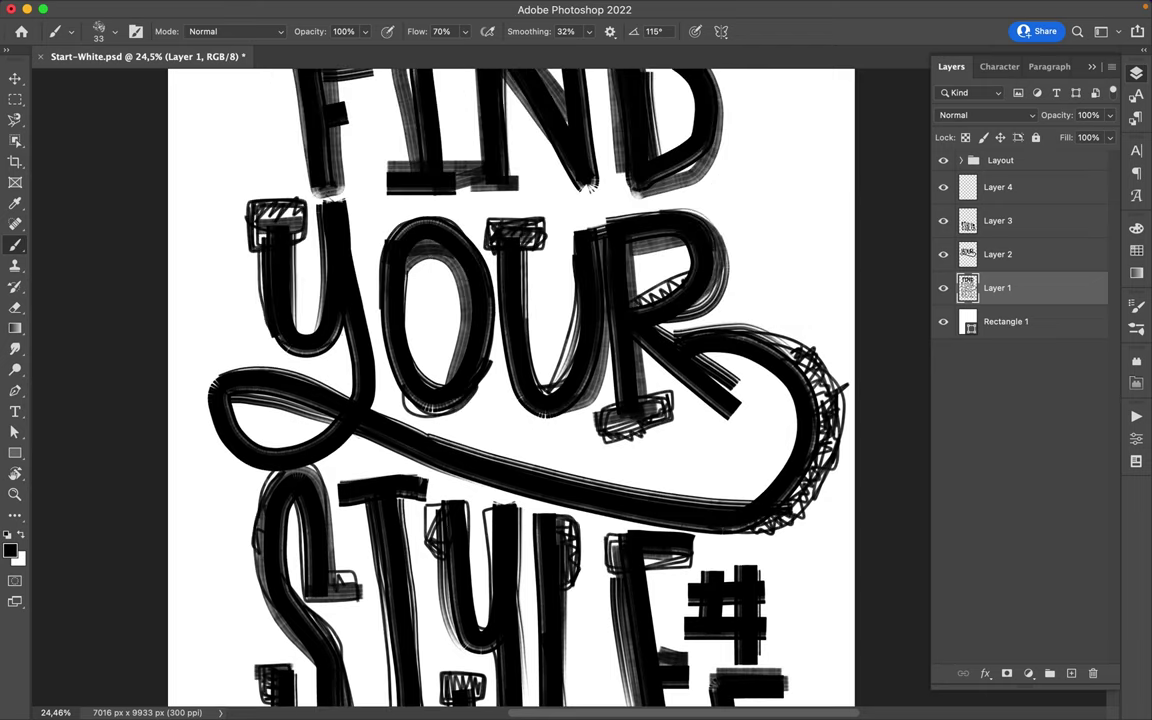
pyautogui.scroll(1, 511, 380)
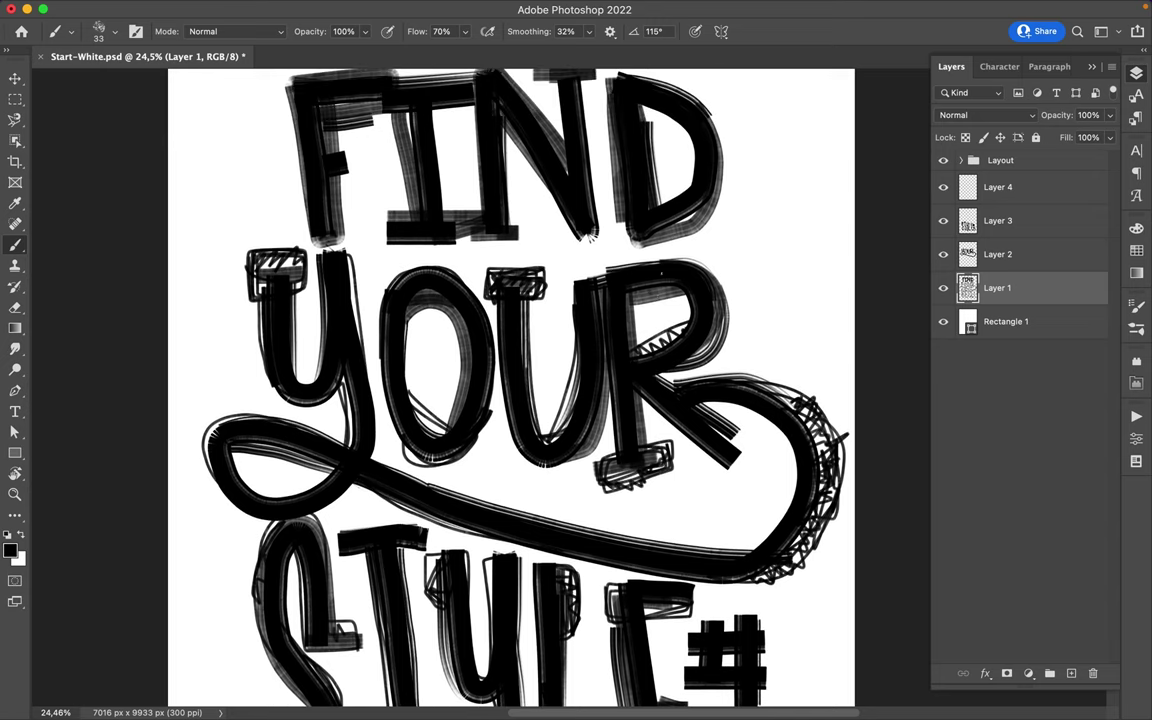
pyautogui.moveTo(640, 385); pyautogui.dragTo(750, 460)
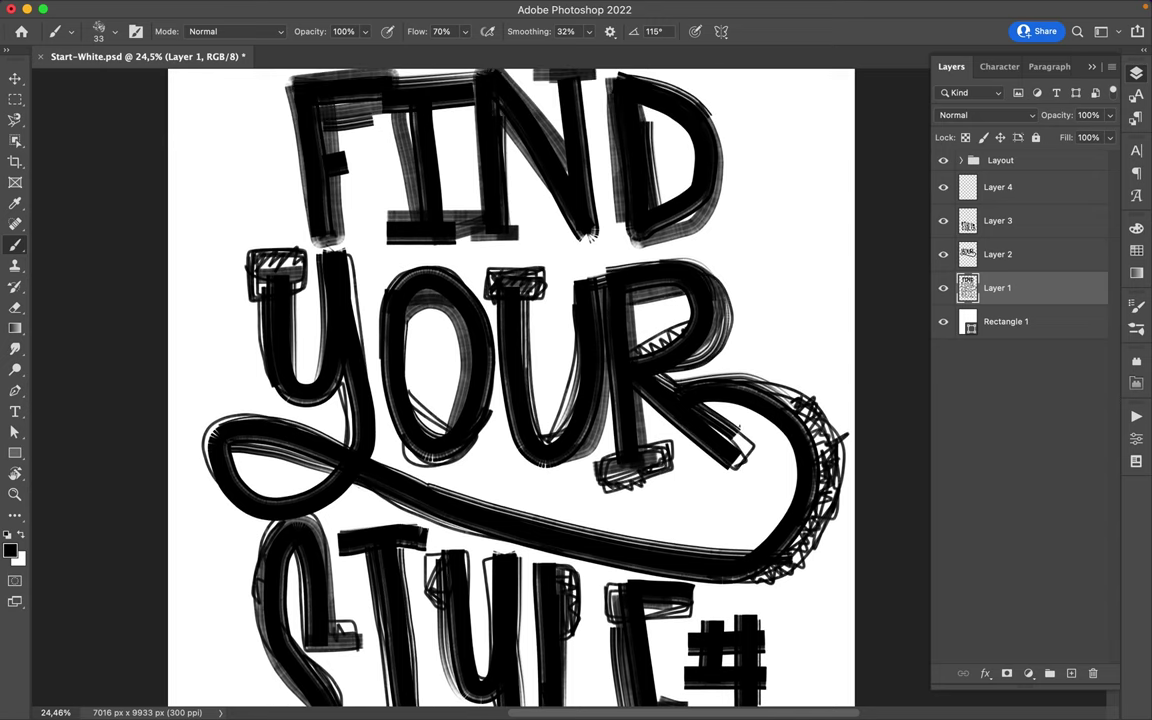
pyautogui.scroll(2, 511, 380)
pyautogui.moveTo(575, 165)
pyautogui.mouseDown()
pyautogui.moveTo(635, 270)
pyautogui.moveTo(610, 255)
pyautogui.mouseUp()
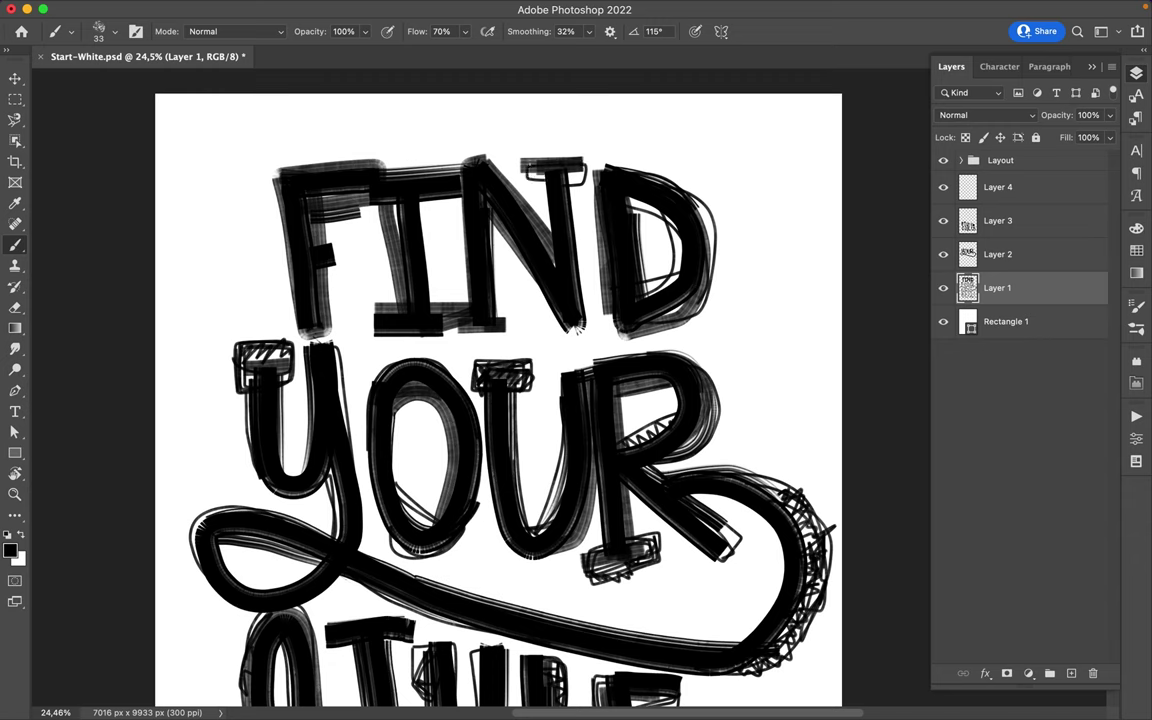
pyautogui.moveTo(386, 180)
pyautogui.mouseDown()
pyautogui.moveTo(386, 284)
pyautogui.moveTo(418, 185)
pyautogui.mouseUp()
pyautogui.moveTo(299, 238)
pyautogui.mouseDown()
pyautogui.moveTo(299, 296)
pyautogui.moveTo(312, 242)
pyautogui.mouseUp()
pyautogui.scroll(-4, 300, 245)
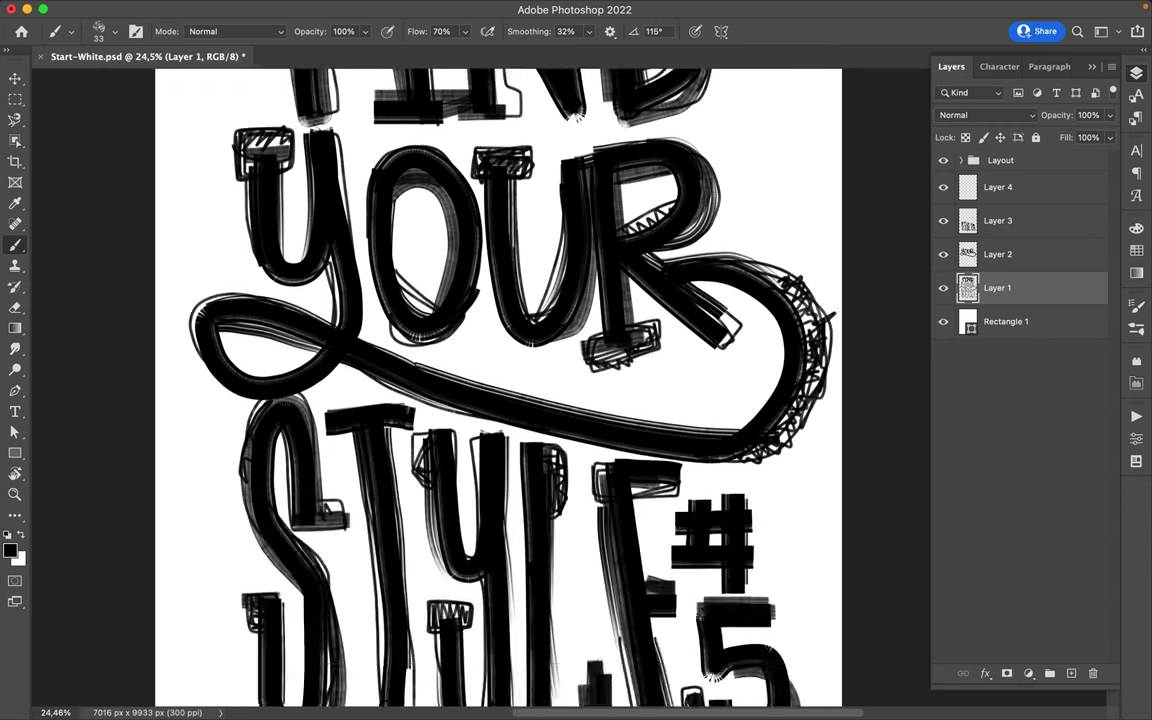
pyautogui.scroll(3, 446, 216)
pyautogui.scroll(5, 446, 216)
pyautogui.moveTo(259, 200); pyautogui.dragTo(368, 205)
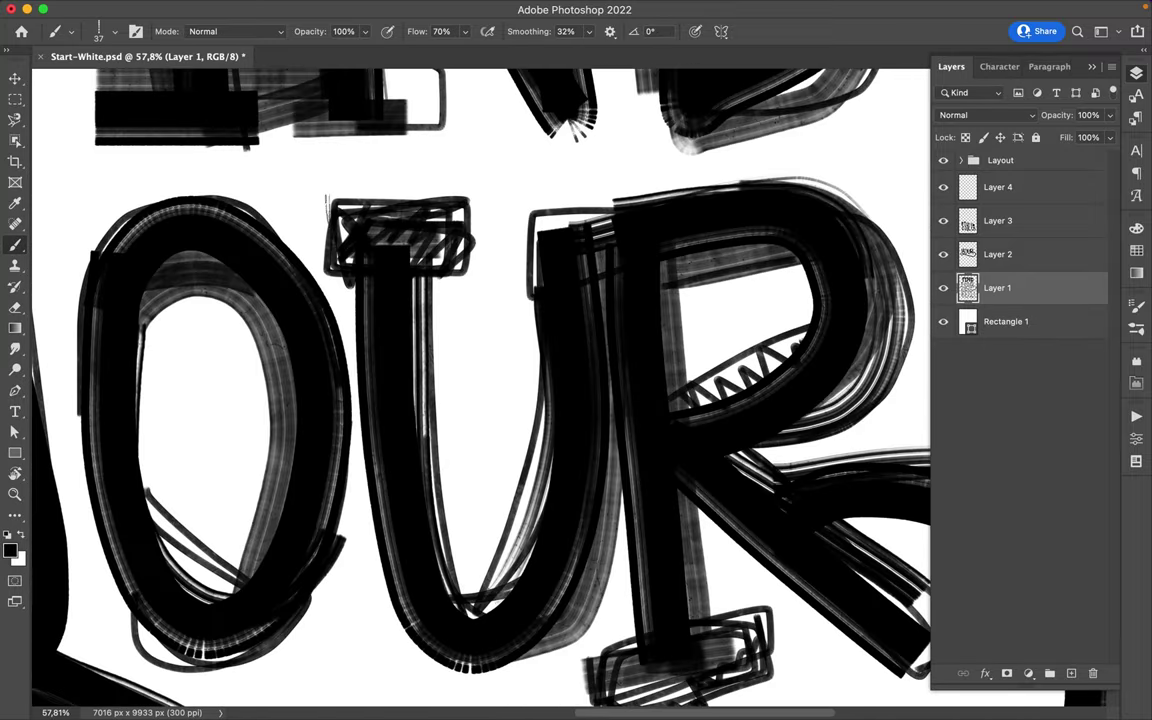
# - Sketch thin outline strokes around the U, then the F's stem, base, crossbar and top bar
pyautogui.moveTo(380, 192); pyautogui.dragTo(345, 345)
pyautogui.moveTo(455, 579); pyautogui.dragTo(530, 587)
pyautogui.moveTo(470, 210)
pyautogui.mouseDown()
pyautogui.moveTo(462, 460)
pyautogui.moveTo(476, 450)
pyautogui.mouseUp()
pyautogui.moveTo(393, 200); pyautogui.dragTo(359, 161)
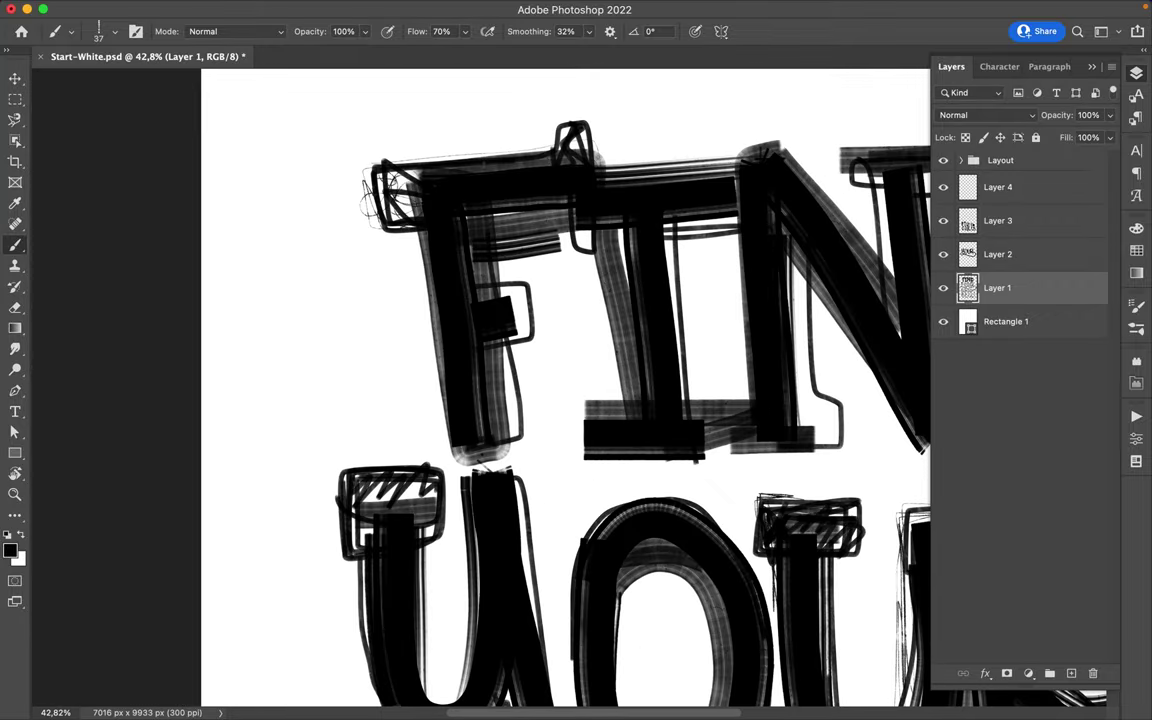
pyautogui.moveTo(414, 245); pyautogui.dragTo(434, 428)
pyautogui.moveTo(428, 437); pyautogui.dragTo(540, 435)
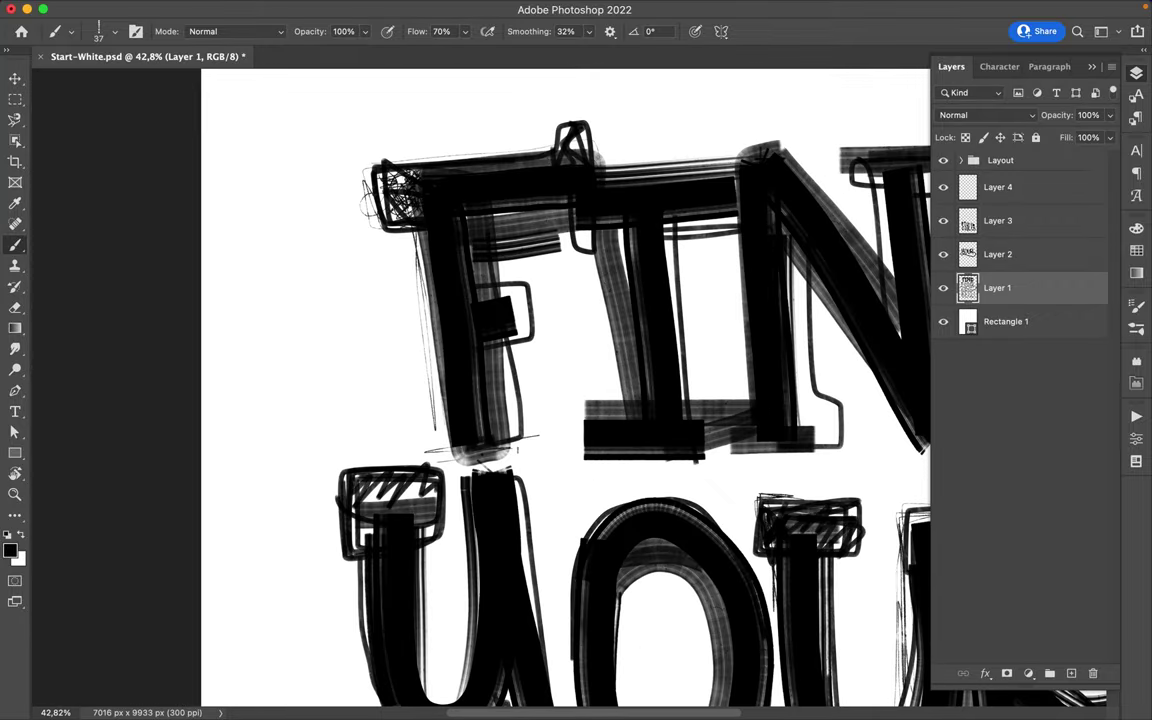
pyautogui.moveTo(525, 290); pyautogui.dragTo(545, 335)
pyautogui.moveTo(470, 250); pyautogui.dragTo(570, 240)
# - Sketch thin lines around the I's stem and base, the top bar, and zigzags on the N's left edge
pyautogui.moveTo(672, 245)
pyautogui.mouseDown()
pyautogui.moveTo(676, 390)
pyautogui.moveTo(690, 395)
pyautogui.mouseUp()
pyautogui.moveTo(590, 393); pyautogui.dragTo(625, 402)
pyautogui.moveTo(555, 450); pyautogui.dragTo(705, 463)
pyautogui.moveTo(595, 150); pyautogui.dragTo(730, 145)
pyautogui.moveTo(603, 186); pyautogui.dragTo(658, 210)
pyautogui.moveTo(350, 140); pyautogui.dragTo(482, 137)
pyautogui.moveTo(600, 400); pyautogui.dragTo(395, 295)
pyautogui.moveTo(592, 195); pyautogui.dragTo(605, 300)
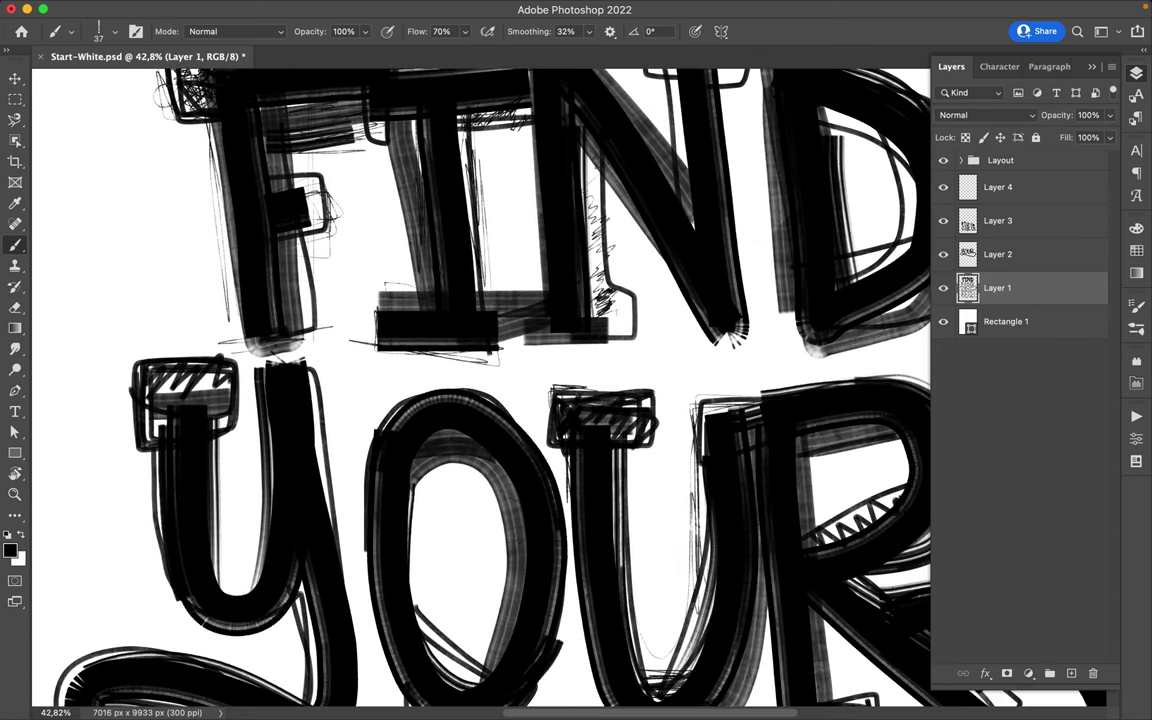
# - Add thin sketch lines along the I stem, the N's stem and base, and below FIND
pyautogui.moveTo(466, 115); pyautogui.dragTo(486, 262)
pyautogui.moveTo(484, 175); pyautogui.dragTo(486, 330)
pyautogui.moveTo(484, 320); pyautogui.dragTo(554, 308)
pyautogui.moveTo(548, 150); pyautogui.dragTo(572, 300)
pyautogui.moveTo(575, 205); pyautogui.dragTo(617, 268)
pyautogui.moveTo(603, 250); pyautogui.dragTo(672, 322)
# - Sketch thin strokes around the D of FIND, including its stem bottom
pyautogui.scroll(5, 480, 390)
pyautogui.scroll(-5, 480, 390)
pyautogui.hscroll(3, 480, 390)
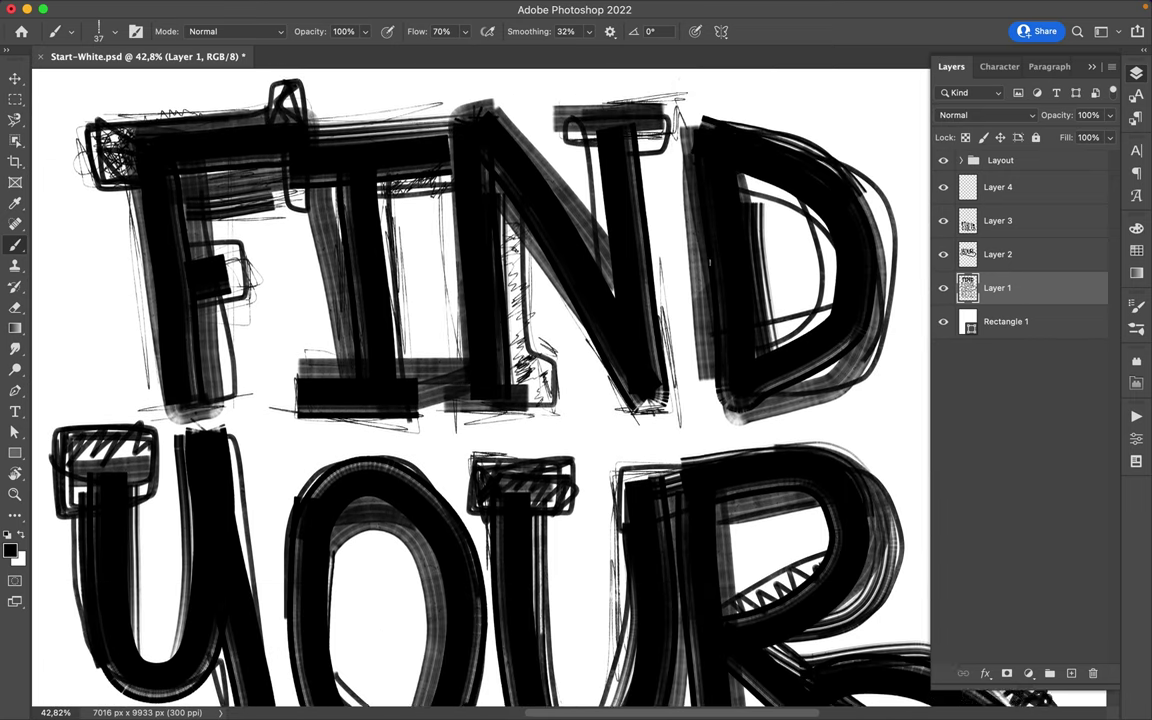
pyautogui.scroll(-1, 480, 390)
pyautogui.moveTo(704, 350); pyautogui.dragTo(718, 400)
pyautogui.moveTo(746, 198); pyautogui.dragTo(748, 255)
pyautogui.moveTo(740, 112); pyautogui.dragTo(800, 236)
pyautogui.moveTo(715, 90); pyautogui.dragTo(816, 285)
# - Sketch thin lines around the Y and its loop and along the O edges in YOUR
pyautogui.scroll(-4, 480, 390)
pyautogui.hscroll(-4, 480, 390)
pyautogui.moveTo(150, 220); pyautogui.dragTo(155, 305)
pyautogui.moveTo(264, 222)
pyautogui.mouseDown()
pyautogui.moveTo(330, 340)
pyautogui.moveTo(320, 530)
pyautogui.moveTo(140, 570)
pyautogui.moveTo(510, 600)
pyautogui.mouseUp()
pyautogui.scroll(-3, 560, 400)
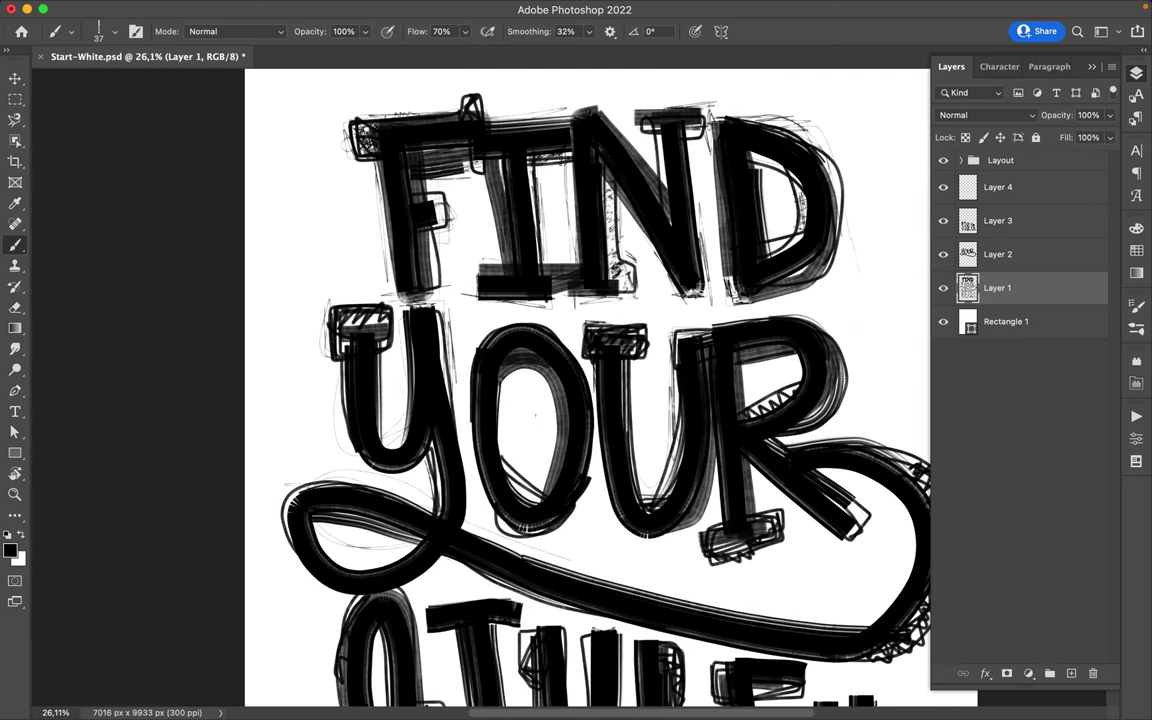
pyautogui.moveTo(492, 328); pyautogui.dragTo(470, 370)
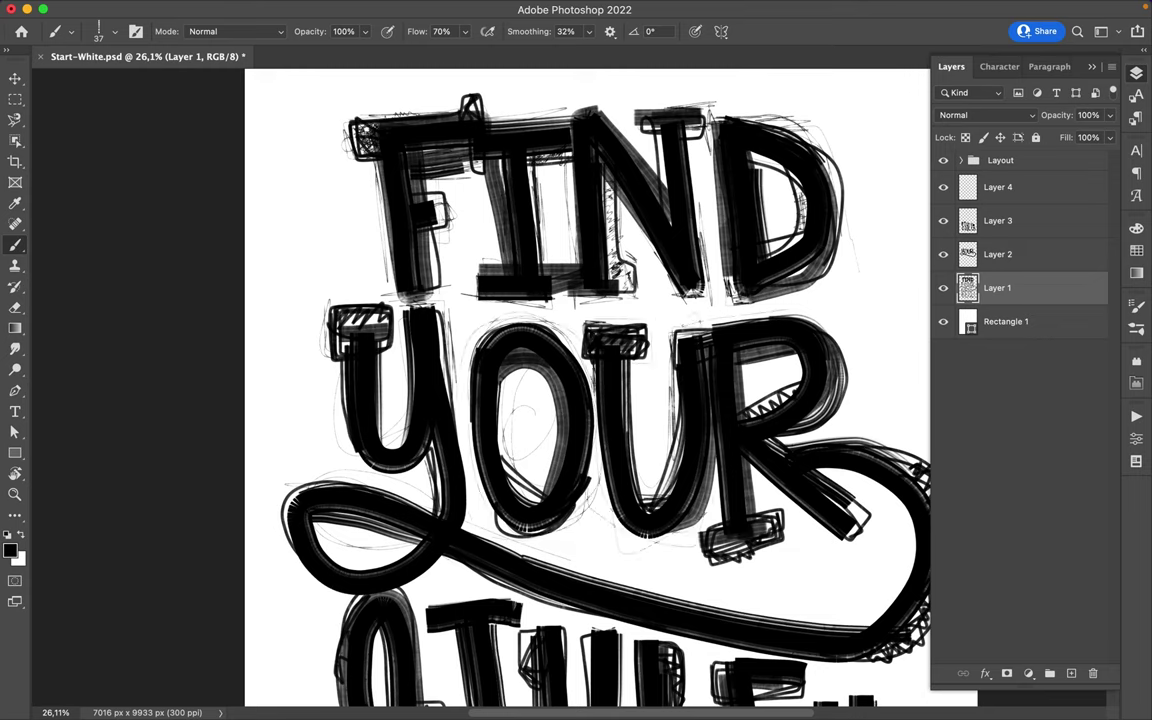
pyautogui.moveTo(576, 362); pyautogui.dragTo(578, 448)
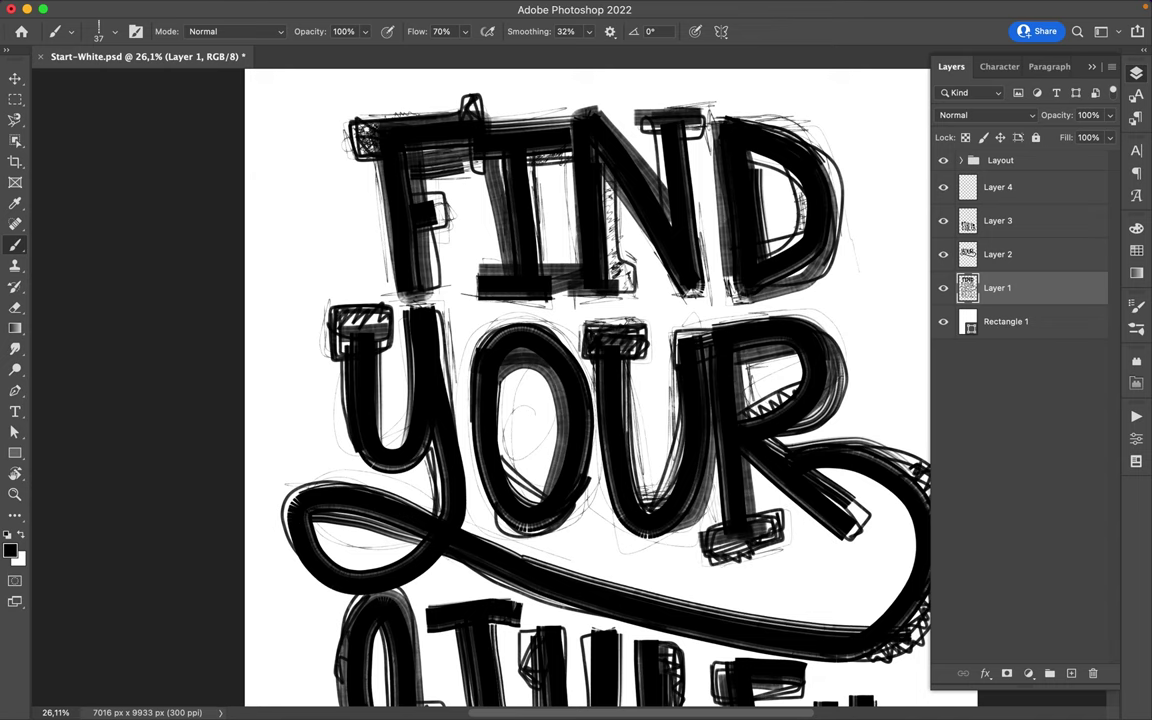
# - Add faint sketch lines along the R's leg and inside the O of YOUR
pyautogui.hscroll(5, 480, 390)
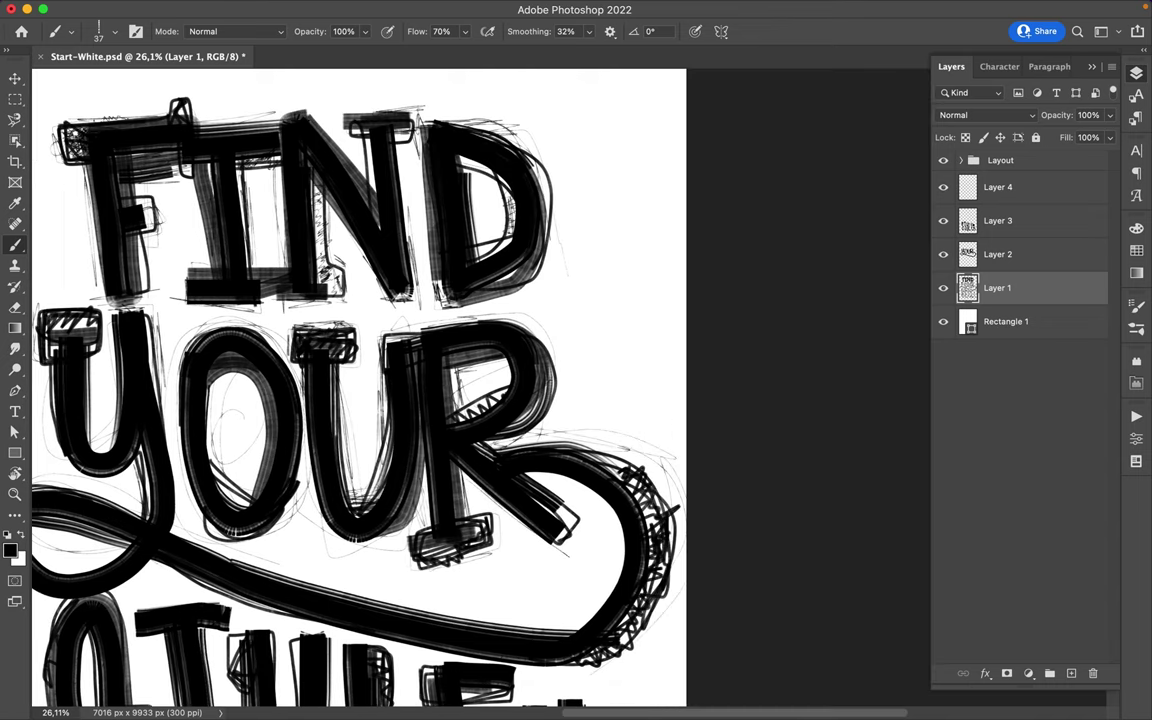
pyautogui.moveTo(498, 435); pyautogui.dragTo(536, 488)
pyautogui.scroll(-3, 358, 386)
pyautogui.hscroll(-1, 358, 386)
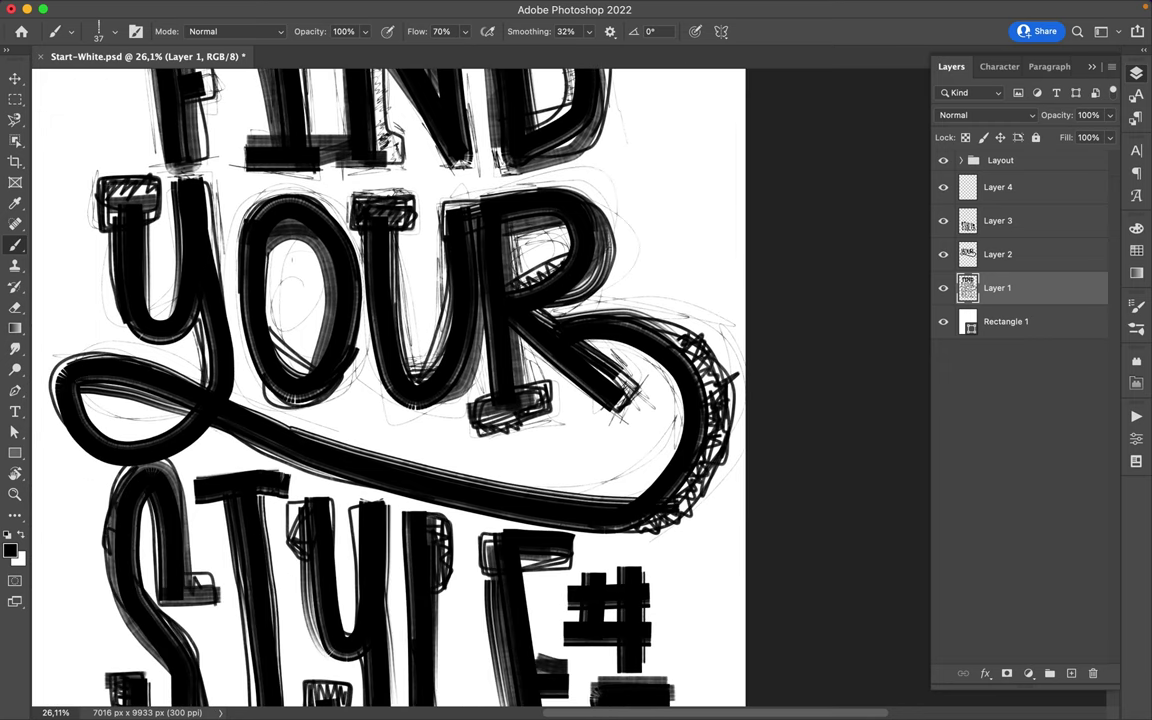
pyautogui.moveTo(272, 250); pyautogui.dragTo(282, 298)
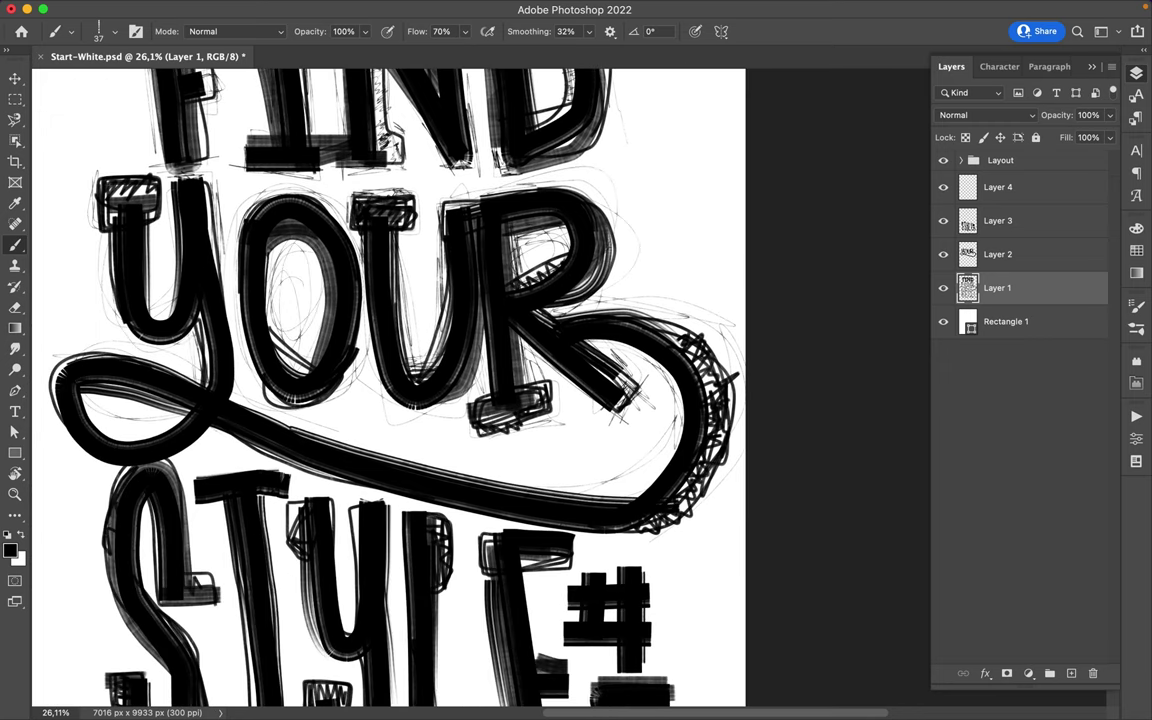
# - Add dark strokes down the T and a faint stroke along the L stem of STYLE
pyautogui.hscroll(-2, 388, 386)
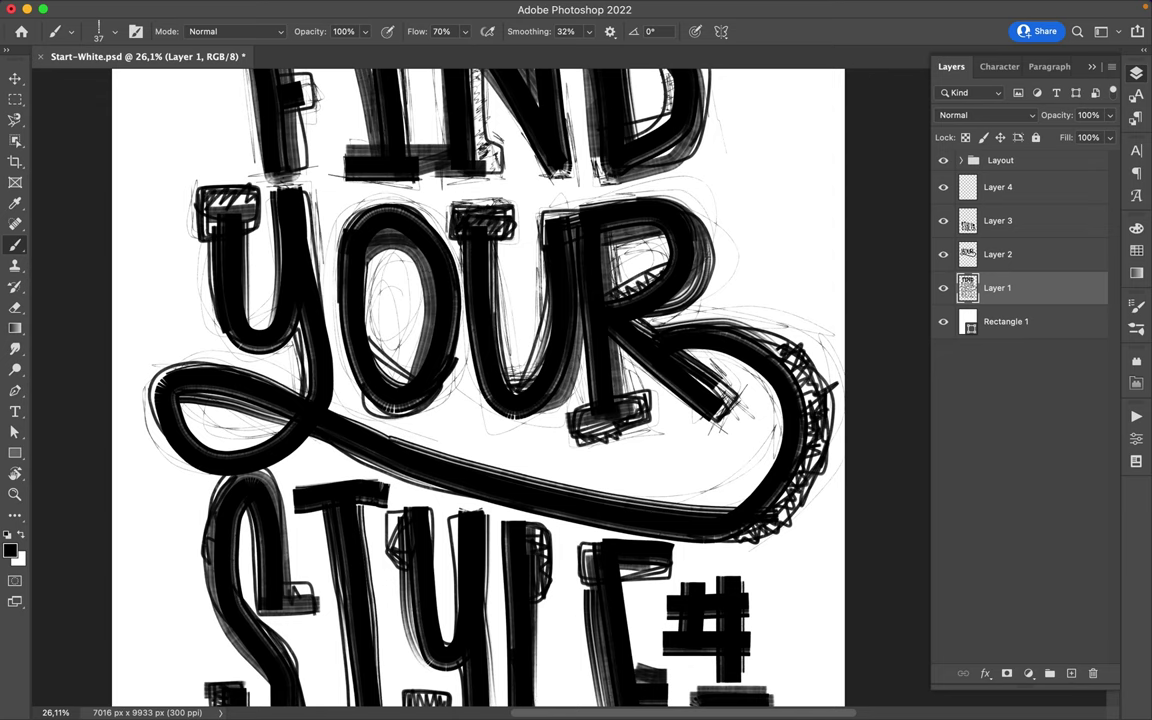
pyautogui.scroll(-2, 389, 674)
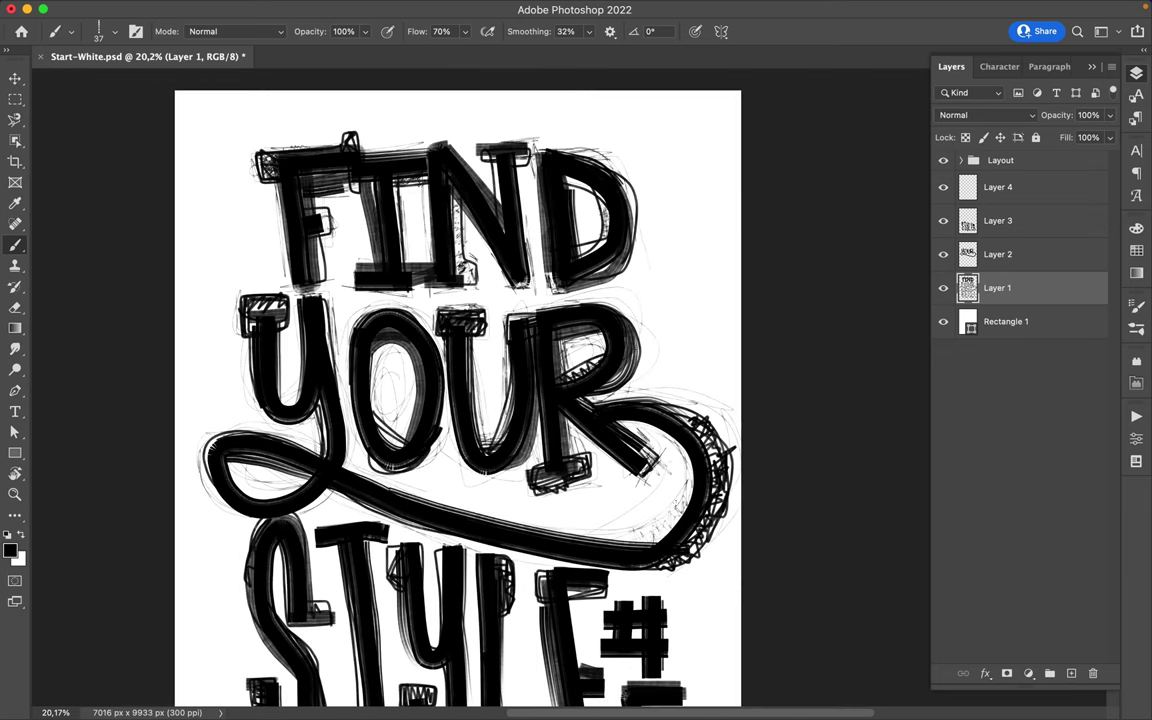
pyautogui.scroll(-3, 687, 701)
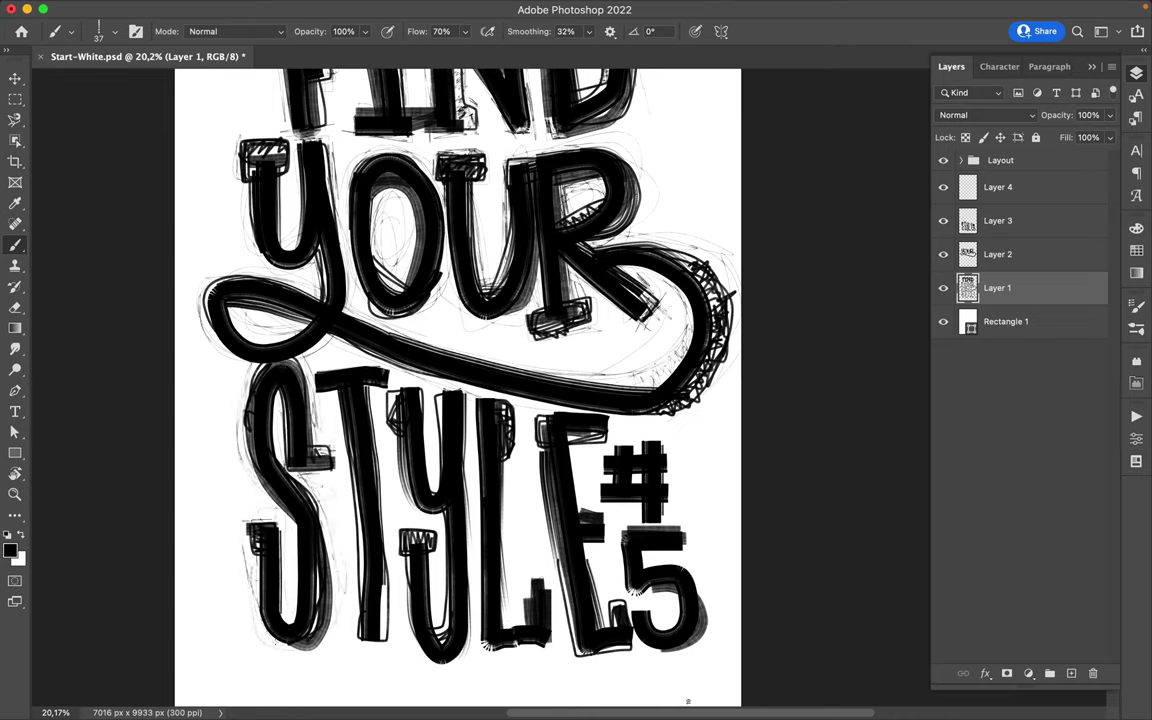
pyautogui.moveTo(298, 352); pyautogui.dragTo(317, 508)
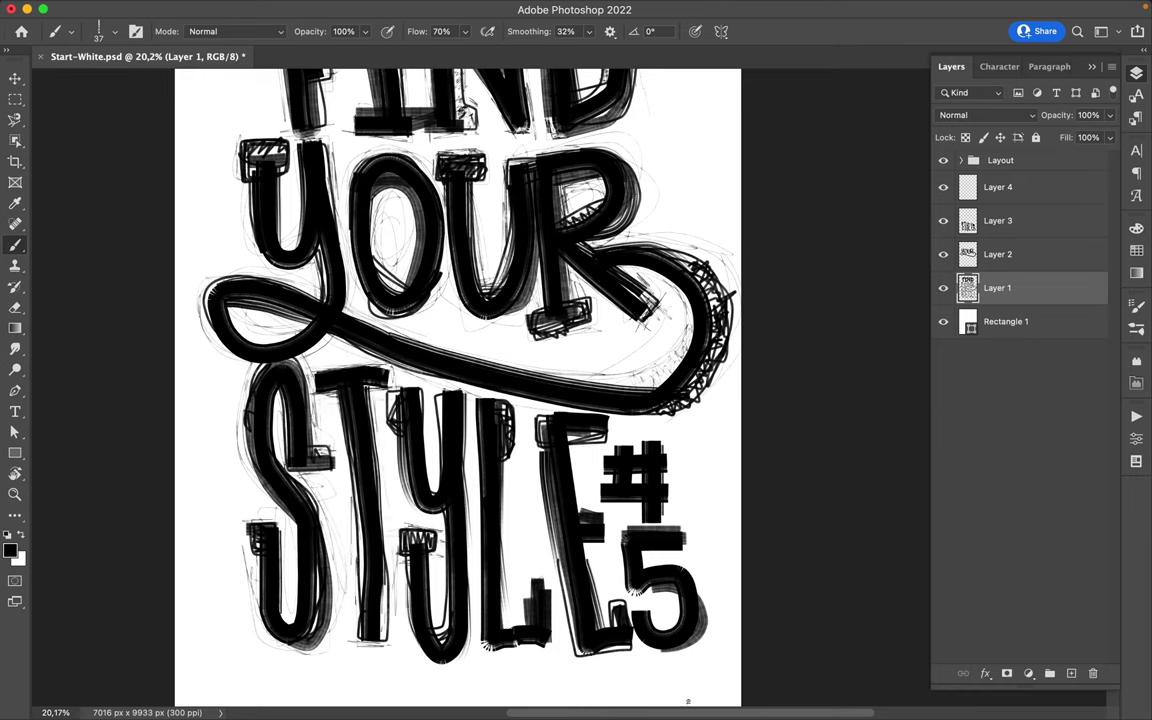
pyautogui.moveTo(507, 482); pyautogui.dragTo(505, 543)
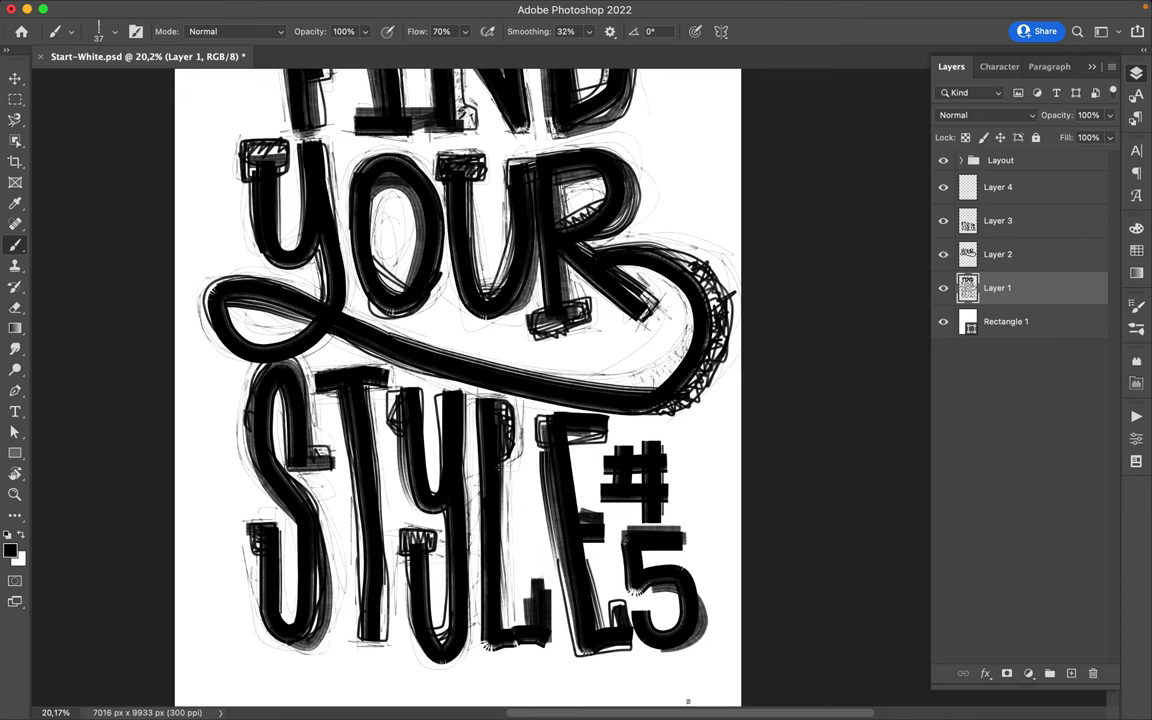
# - Trace sketchy outlines around and inside the Y of STYLE
pyautogui.scroll(5, 483, 500)
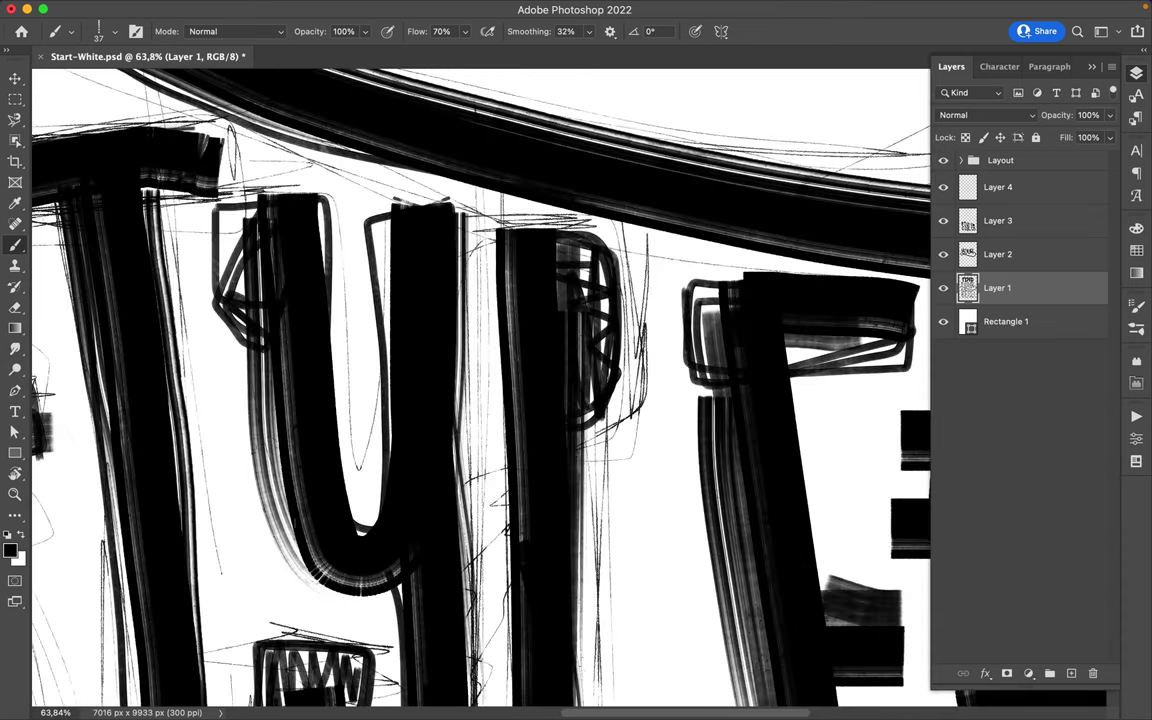
pyautogui.moveTo(378, 190); pyautogui.dragTo(350, 550)
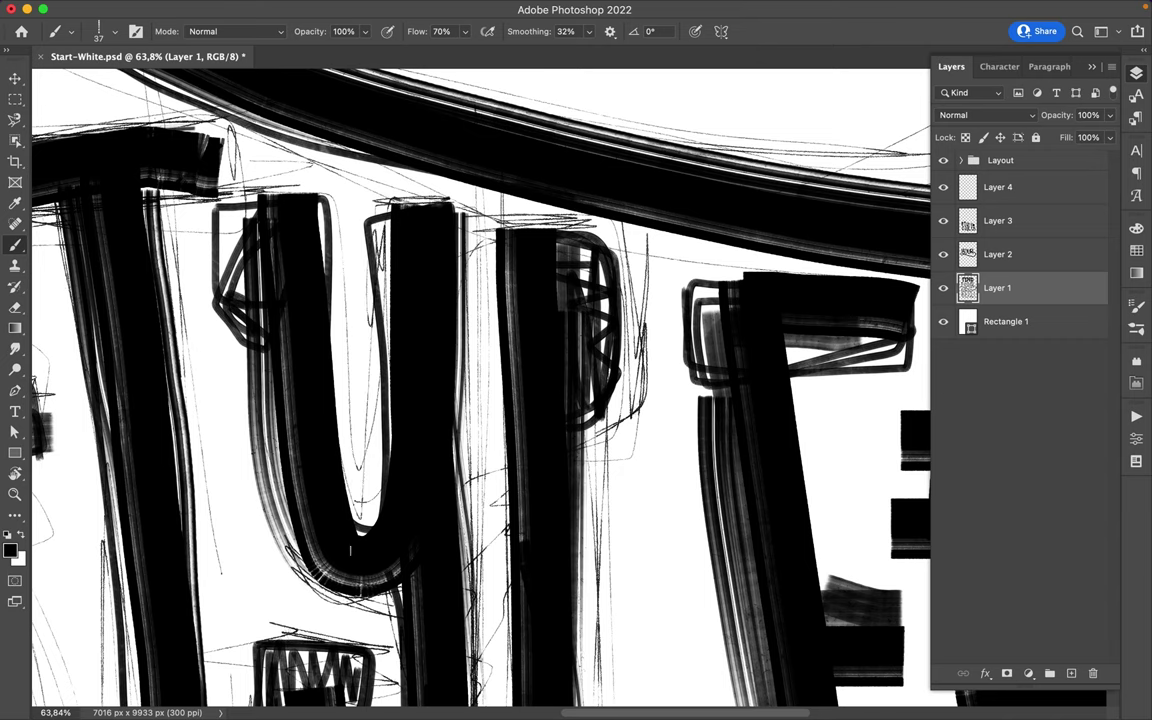
pyautogui.moveTo(270, 170)
pyautogui.mouseDown()
pyautogui.moveTo(205, 265)
pyautogui.moveTo(250, 490)
pyautogui.mouseUp()
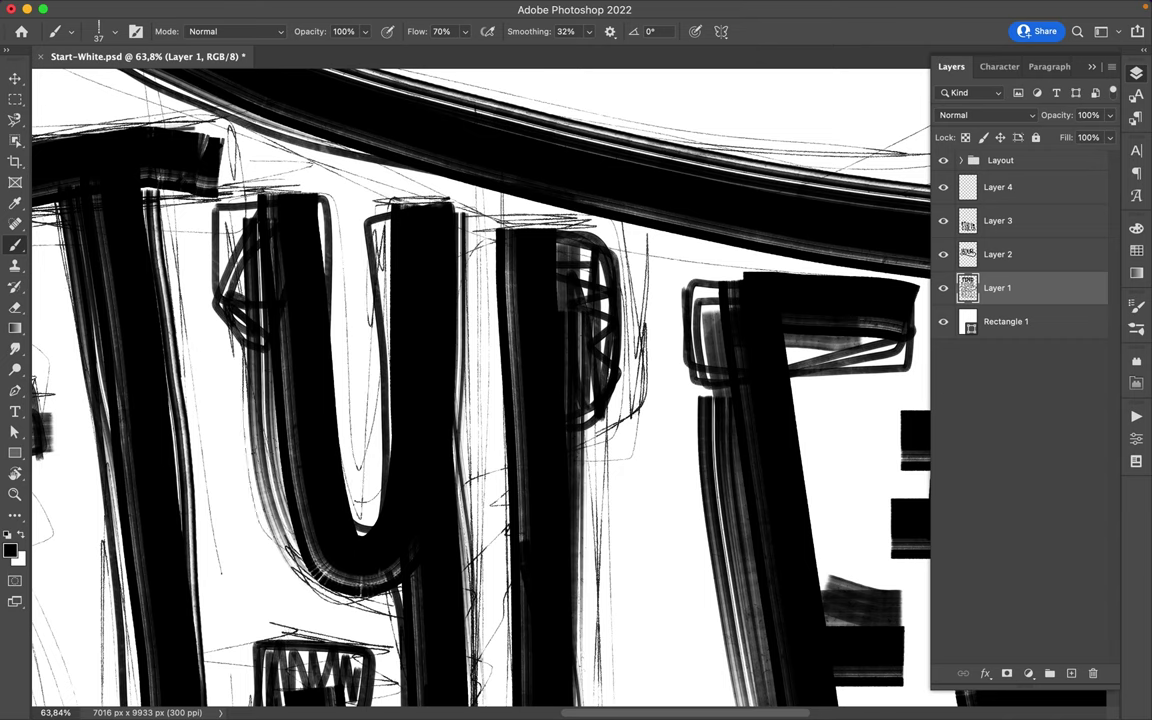
pyautogui.moveTo(210, 290); pyautogui.dragTo(285, 525)
pyautogui.moveTo(255, 165); pyautogui.dragTo(345, 470)
pyautogui.moveTo(350, 405); pyautogui.dragTo(330, 470)
# - Add thin sketch lines along the Y's stem
pyautogui.scroll(-4, 424, 320)
pyautogui.scroll(-3, 424, 320)
pyautogui.moveTo(270, 355)
pyautogui.mouseDown()
pyautogui.moveTo(276, 445)
pyautogui.moveTo(385, 560)
pyautogui.mouseUp()
pyautogui.moveTo(388, 440); pyautogui.dragTo(340, 590)
pyautogui.moveTo(335, 540); pyautogui.dragTo(360, 276)
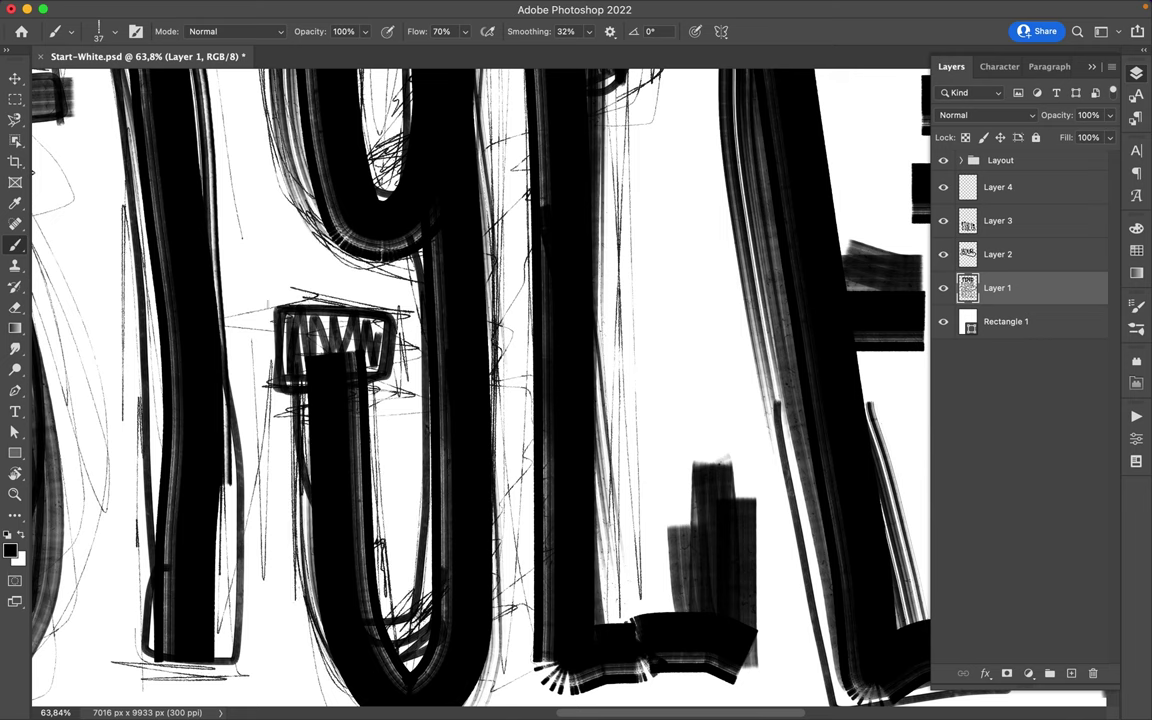
# - Outline the L's lower block, base and stem, plus a long line beside it
pyautogui.scroll(-2, 480, 380)
pyautogui.moveTo(354, 205); pyautogui.dragTo(354, 335)
pyautogui.moveTo(430, 546); pyautogui.dragTo(543, 546)
pyautogui.moveTo(548, 410); pyautogui.dragTo(585, 548)
pyautogui.moveTo(545, 365); pyautogui.dragTo(545, 540)
pyautogui.moveTo(512, 365); pyautogui.dragTo(498, 480)
pyautogui.moveTo(428, 450); pyautogui.dragTo(500, 480)
pyautogui.moveTo(433, 535); pyautogui.dragTo(565, 545)
pyautogui.moveTo(365, 520)
pyautogui.mouseDown()
pyautogui.moveTo(378, 180)
pyautogui.moveTo(358, 560)
pyautogui.mouseUp()
pyautogui.scroll(7, 480, 380)
pyautogui.moveTo(462, 292); pyautogui.dragTo(422, 540)
# - Layer more thin sketch lines around the L's stem and base
pyautogui.hscroll(3, 480, 380)
pyautogui.scroll(-1, 480, 380)
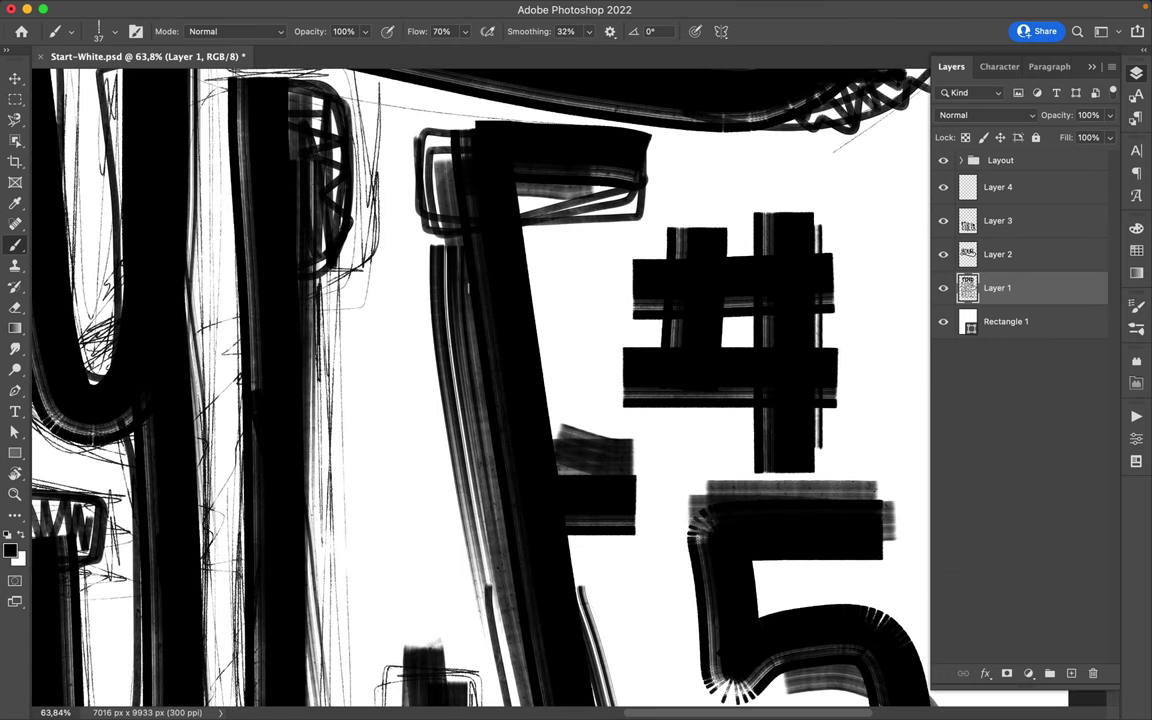
pyautogui.scroll(-3, 536, 197)
pyautogui.moveTo(403, 466); pyautogui.dragTo(448, 419)
pyautogui.moveTo(446, 537); pyautogui.dragTo(326, 552)
pyautogui.moveTo(446, 364); pyautogui.dragTo(470, 460)
pyautogui.moveTo(455, 390); pyautogui.dragTo(480, 540)
pyautogui.moveTo(442, 548); pyautogui.dragTo(580, 542)
pyautogui.moveTo(533, 505)
pyautogui.mouseDown()
pyautogui.moveTo(580, 442)
pyautogui.moveTo(615, 488)
pyautogui.mouseUp()
# - Sketch outlines around the 5's left edge, top bar and curves
pyautogui.moveTo(628, 442); pyautogui.dragTo(660, 512)
pyautogui.moveTo(590, 472); pyautogui.dragTo(665, 450)
pyautogui.moveTo(626, 370)
pyautogui.mouseDown()
pyautogui.moveTo(640, 468)
pyautogui.moveTo(758, 372)
pyautogui.mouseUp()
pyautogui.moveTo(650, 440); pyautogui.dragTo(780, 500)
pyautogui.moveTo(700, 432); pyautogui.dragTo(785, 560)
pyautogui.moveTo(760, 420); pyautogui.dragTo(730, 580)
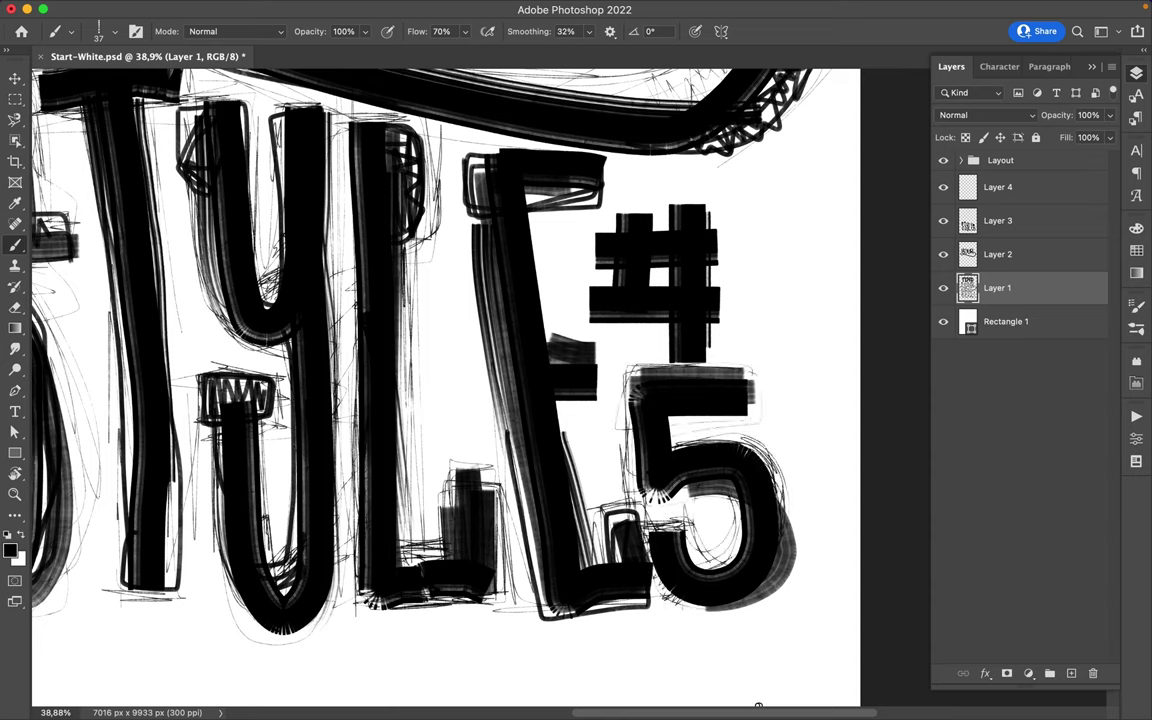
pyautogui.moveTo(655, 363)
pyautogui.mouseDown()
pyautogui.moveTo(619, 430)
pyautogui.moveTo(754, 420)
pyautogui.mouseUp()
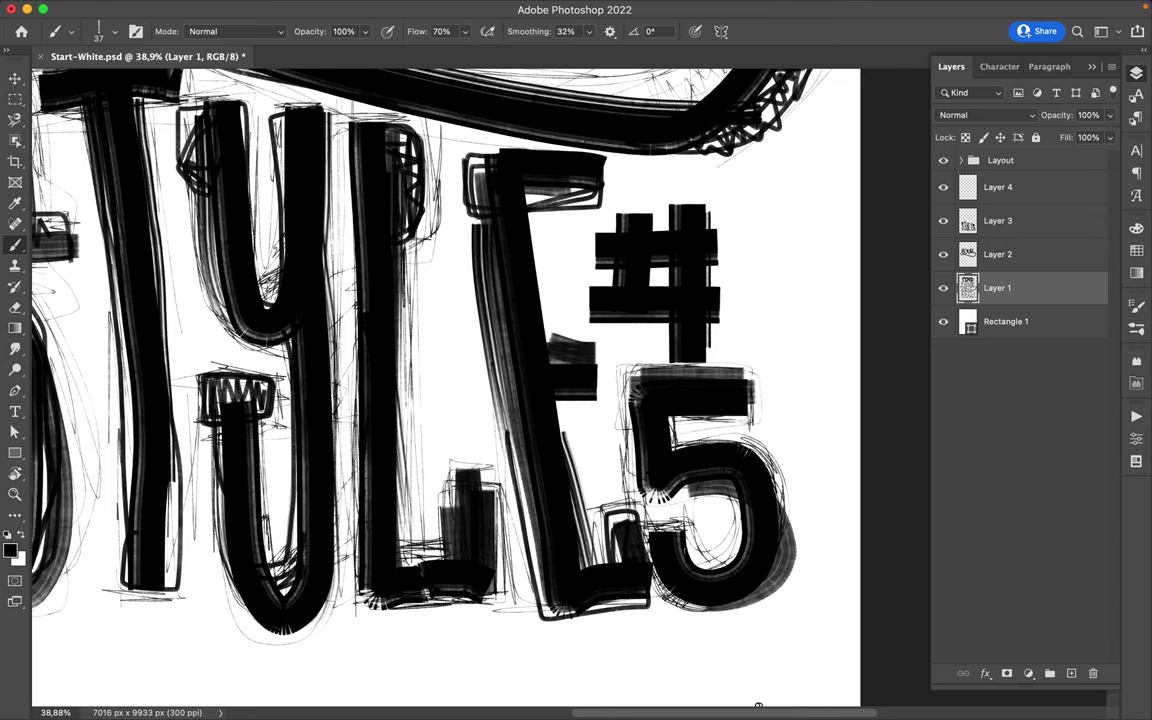
# - Add loose outlines on the E, plus a rough box and bracket around the #
pyautogui.moveTo(480, 170); pyautogui.dragTo(490, 305)
pyautogui.moveTo(476, 200); pyautogui.dragTo(552, 145)
pyautogui.moveTo(410, 130); pyautogui.dragTo(550, 180)
pyautogui.moveTo(405, 170); pyautogui.dragTo(475, 530)
pyautogui.moveTo(588, 325); pyautogui.dragTo(669, 328)
pyautogui.moveTo(713, 200); pyautogui.dragTo(757, 262)
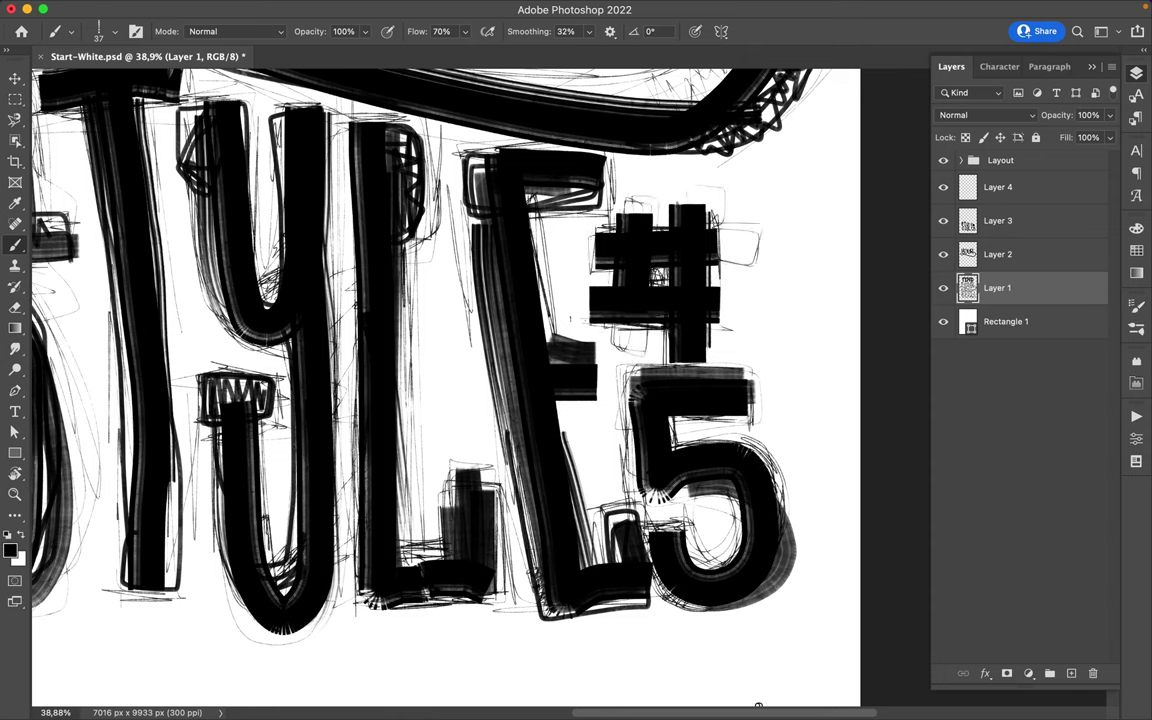
pyautogui.moveTo(588, 285); pyautogui.dragTo(578, 322)
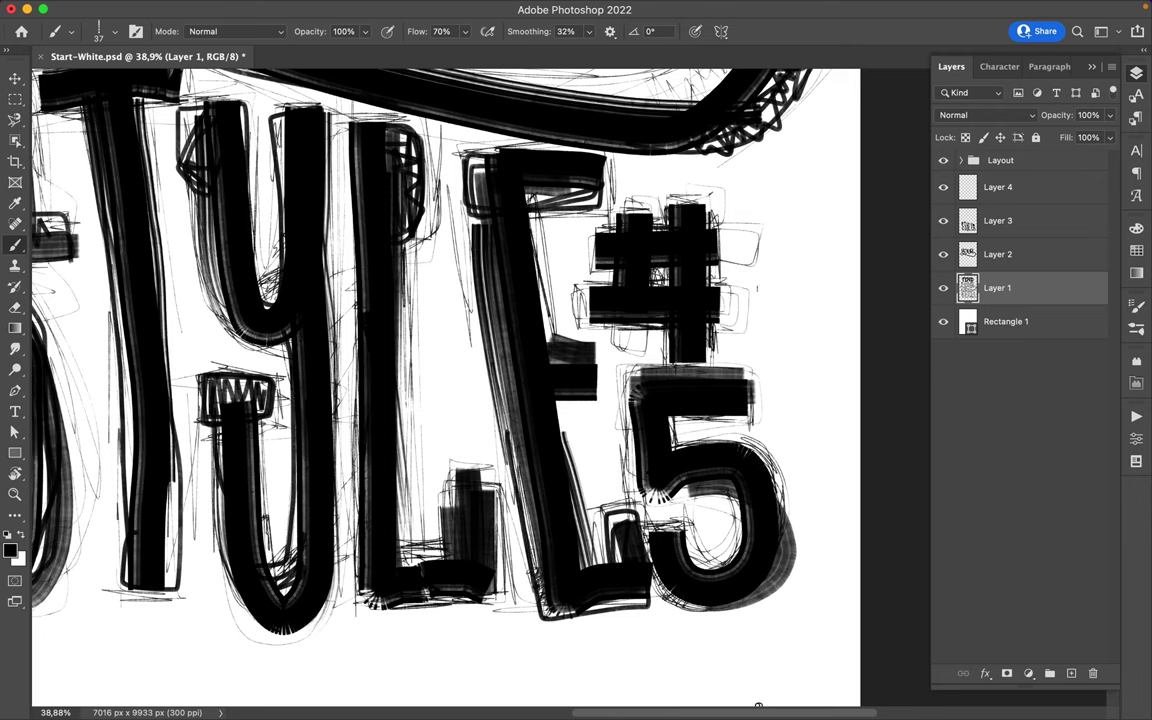
# - Hatch dark strokes around the base and foot of the N in FIND
pyautogui.scroll(3, 565, 329)
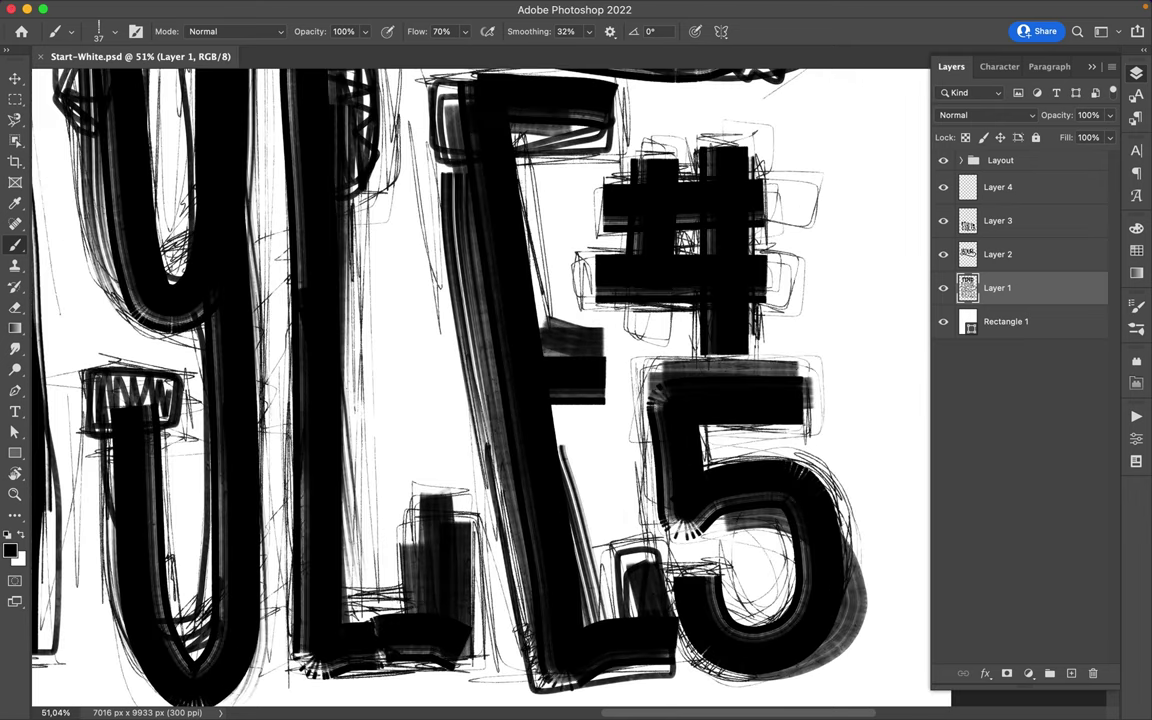
pyautogui.scroll(-2, 570, 350)
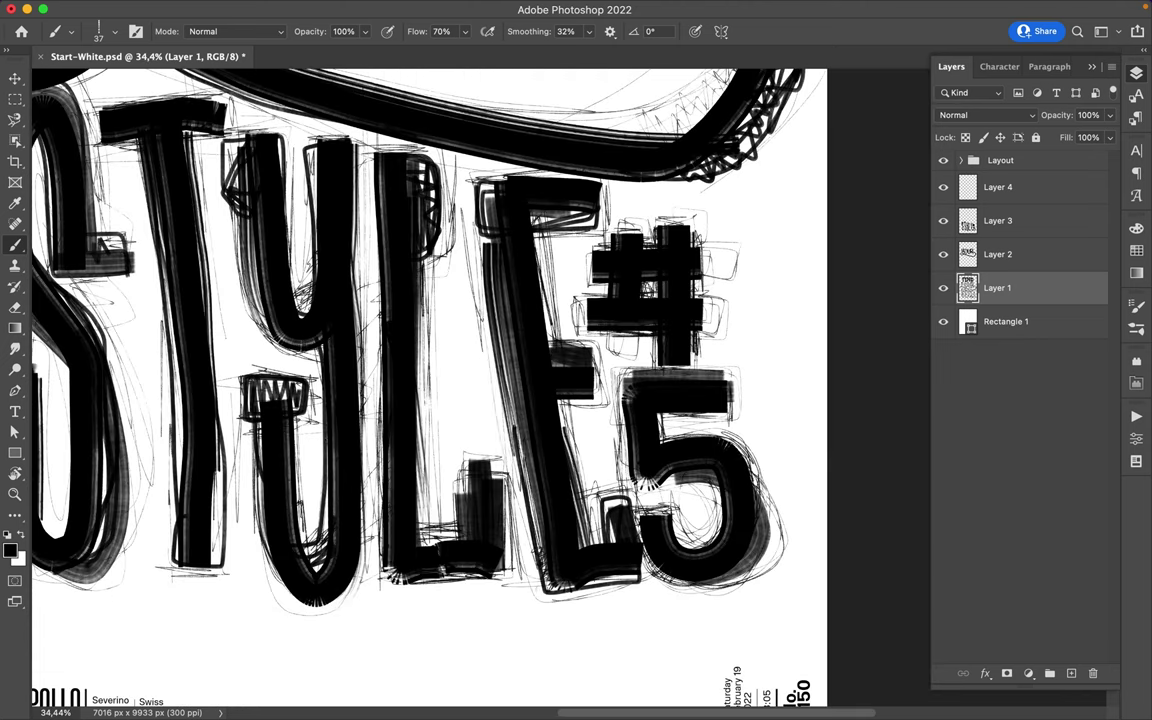
pyautogui.scroll(-1, 570, 400)
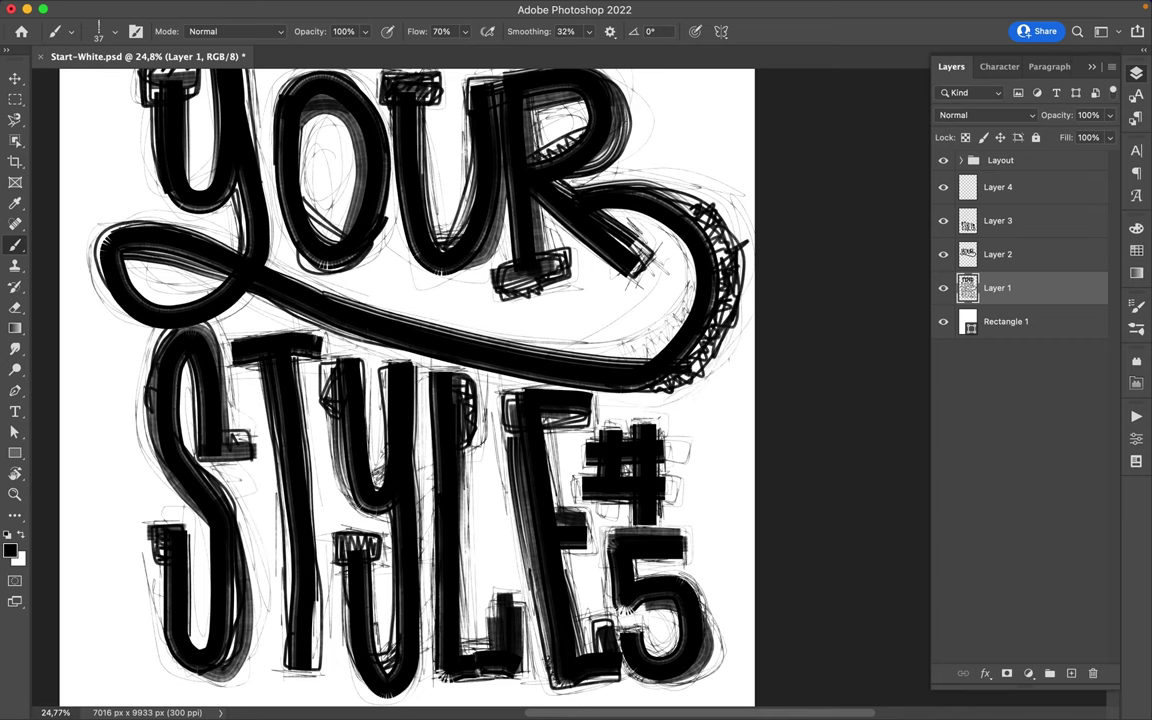
pyautogui.scroll(3, 407, 387)
pyautogui.scroll(3, 120, 210)
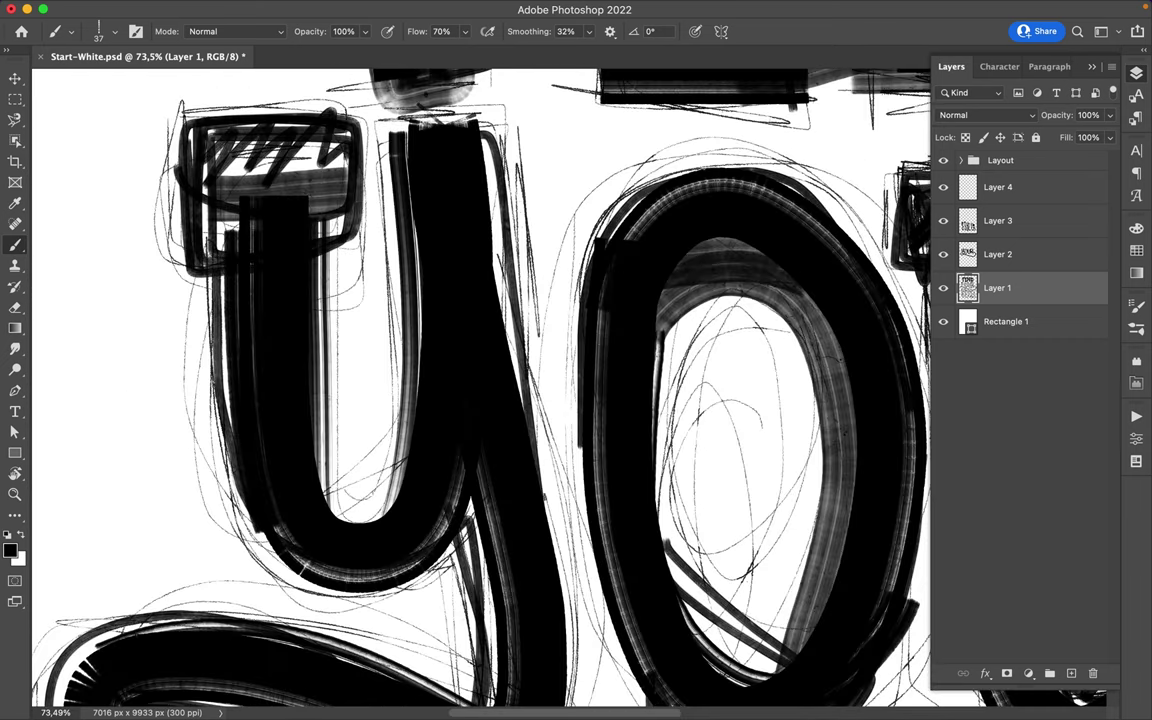
pyautogui.scroll(5, 480, 390)
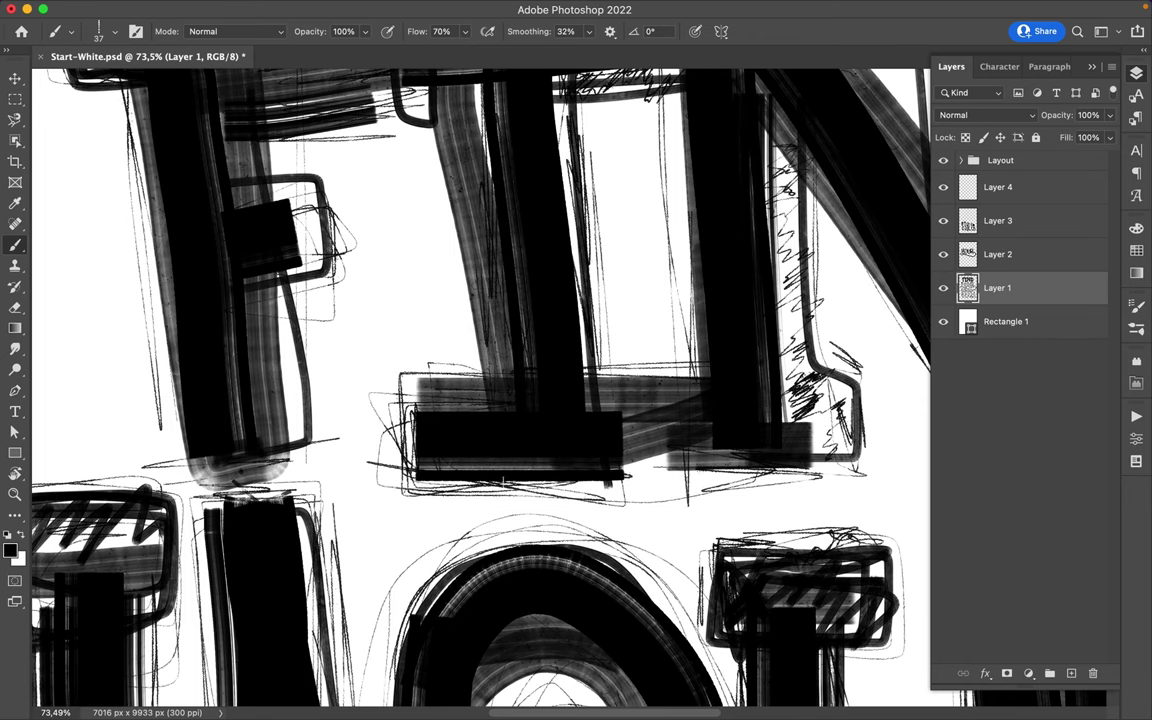
pyautogui.hscroll(-5, 480, 390)
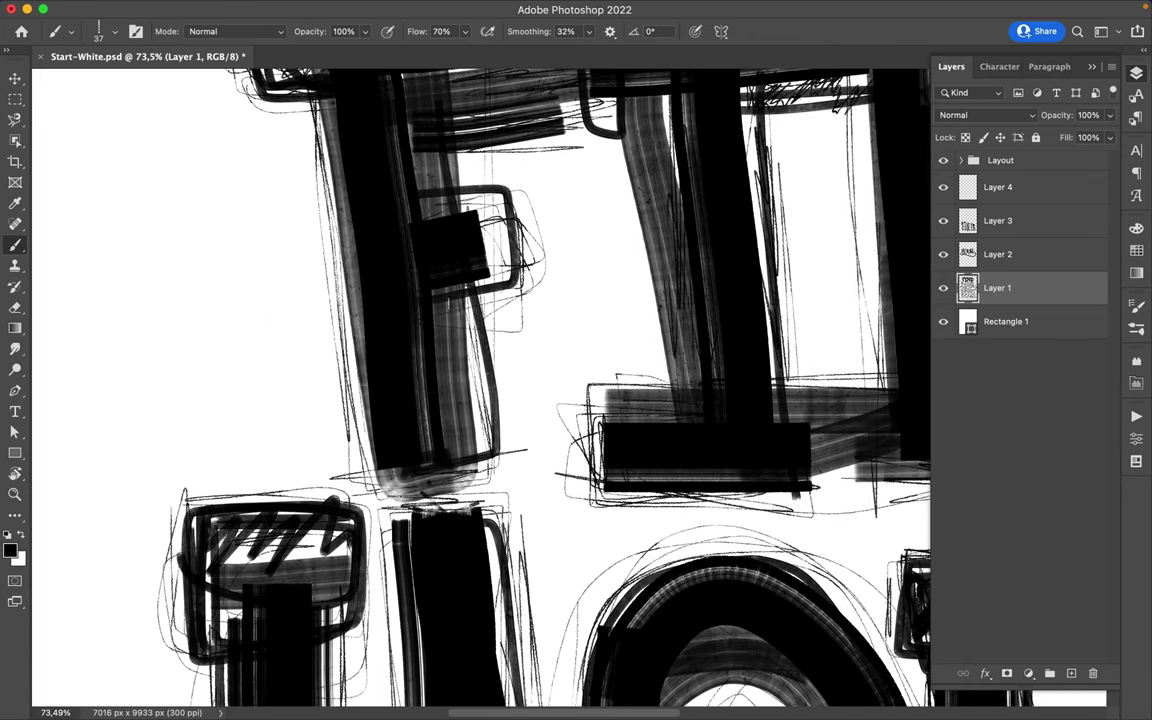
pyautogui.scroll(-3, 381, 609)
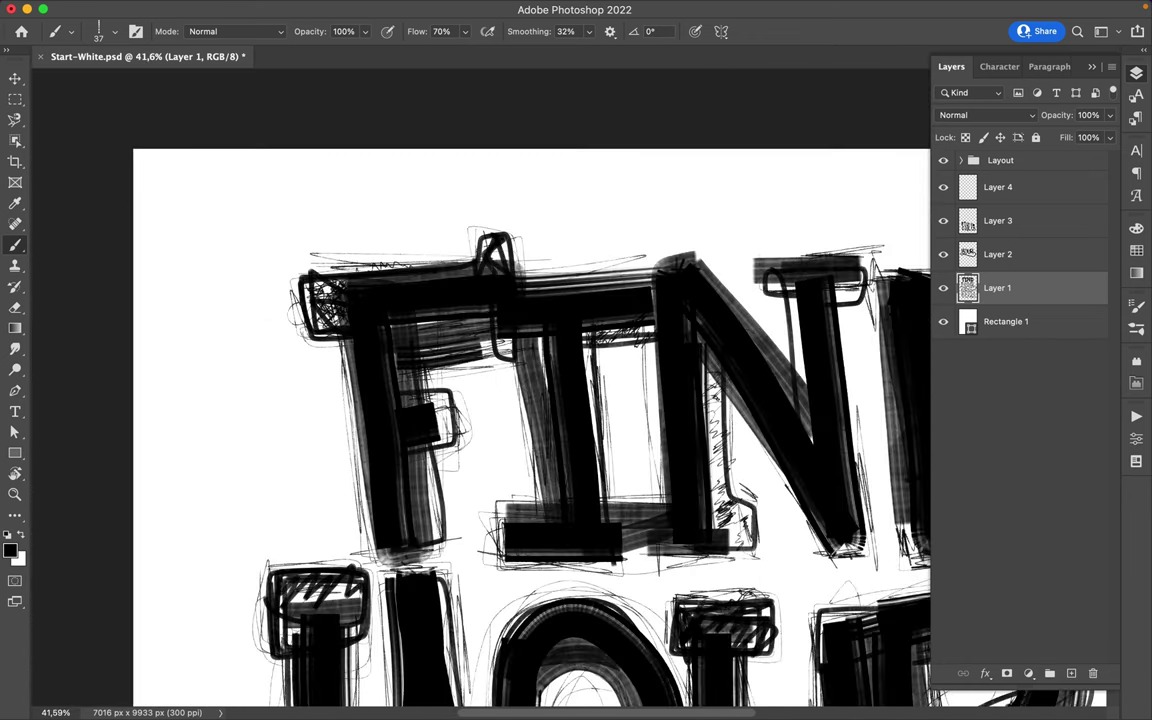
pyautogui.hscroll(4, 480, 420)
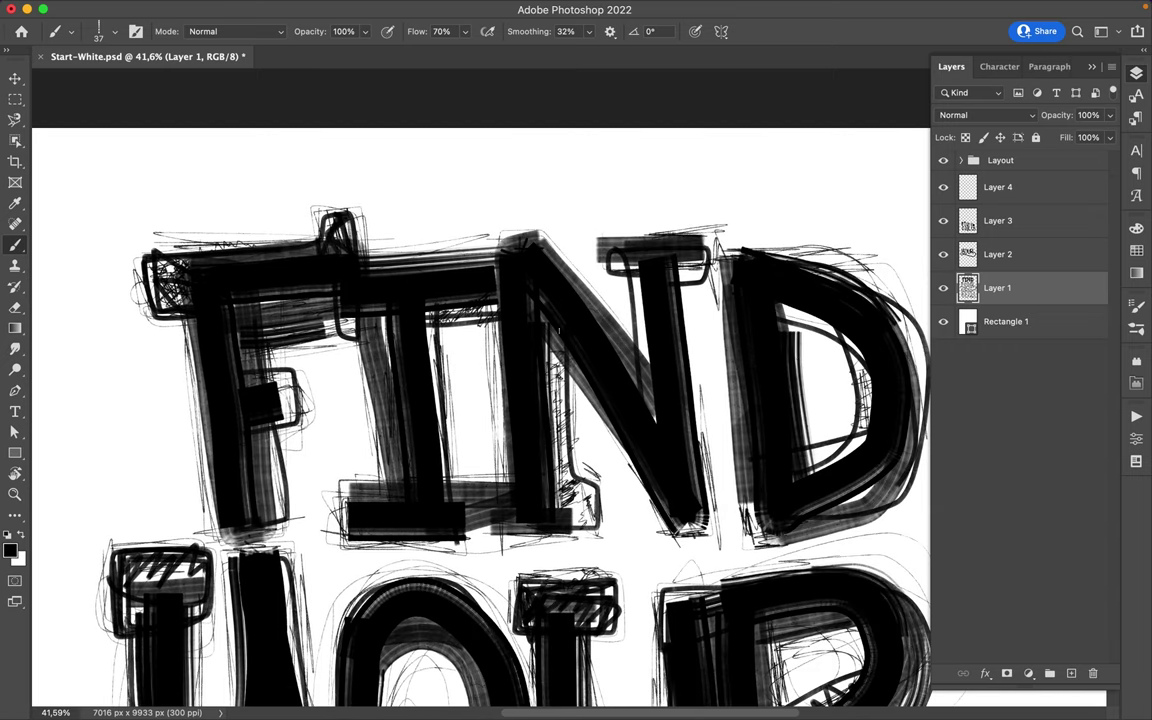
pyautogui.moveTo(515, 432); pyautogui.dragTo(555, 482)
pyautogui.moveTo(440, 468); pyautogui.dragTo(540, 488)
pyautogui.moveTo(490, 310); pyautogui.dragTo(580, 440)
pyautogui.moveTo(545, 380); pyautogui.dragTo(610, 485)
# - Layer loose sketch lines up the N and across its diagonal
pyautogui.moveTo(620, 241); pyautogui.dragTo(638, 417)
pyautogui.moveTo(578, 248); pyautogui.dragTo(575, 350)
pyautogui.moveTo(535, 207); pyautogui.dragTo(634, 210)
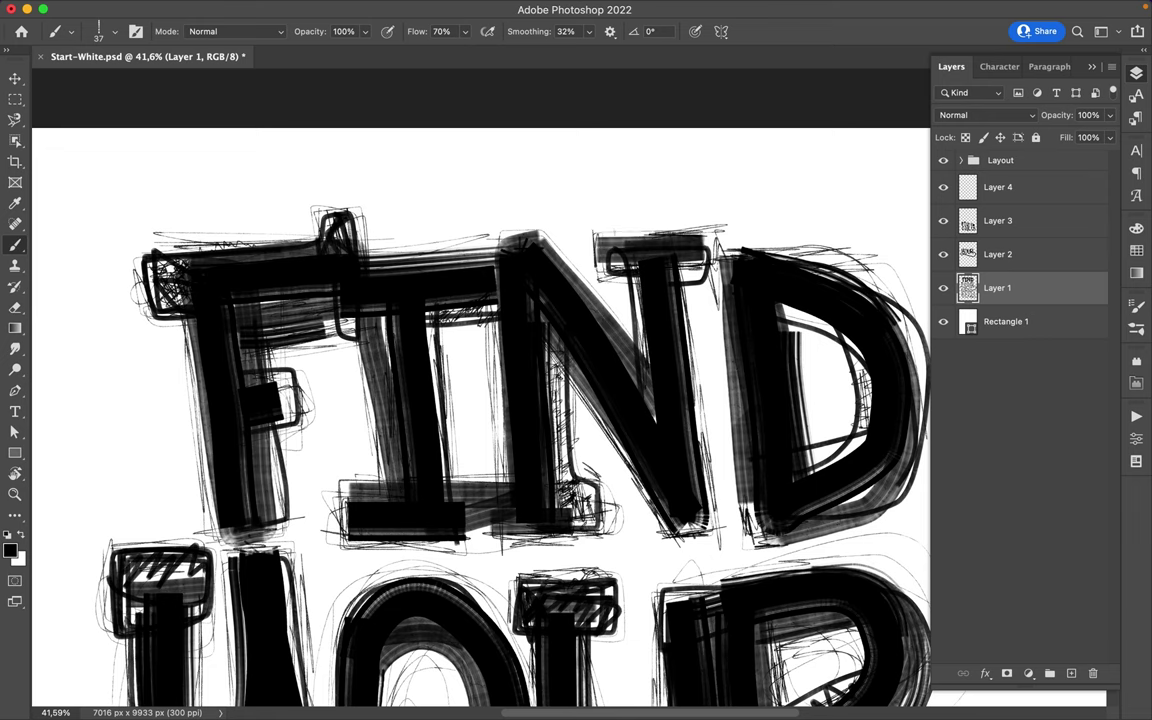
pyautogui.hscroll(4, 480, 400)
pyautogui.scroll(-2, 480, 400)
pyautogui.scroll(-3, 480, 400)
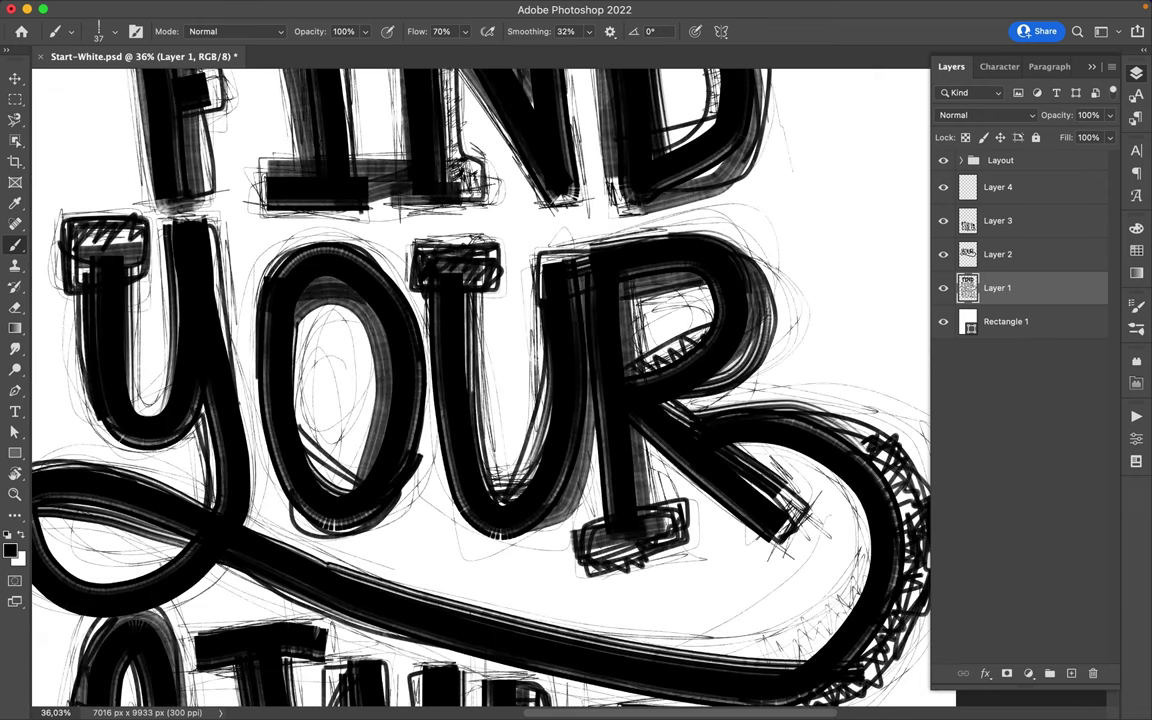
pyautogui.scroll(-3, 480, 390)
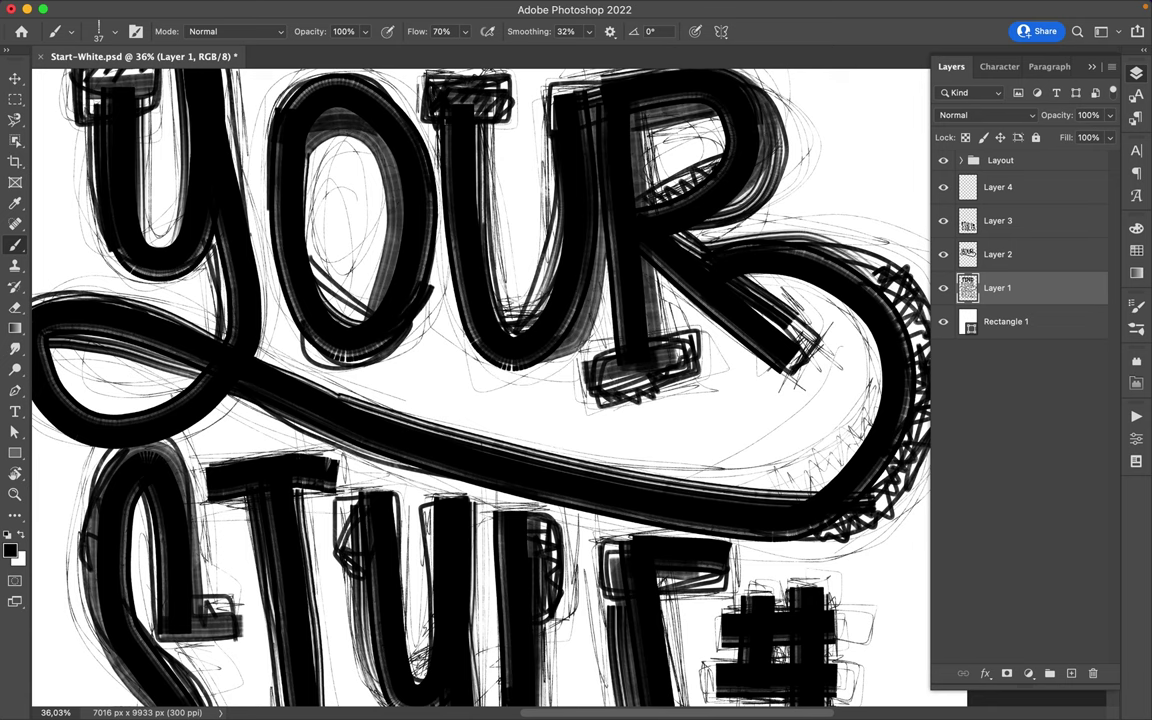
pyautogui.scroll(2, 480, 390)
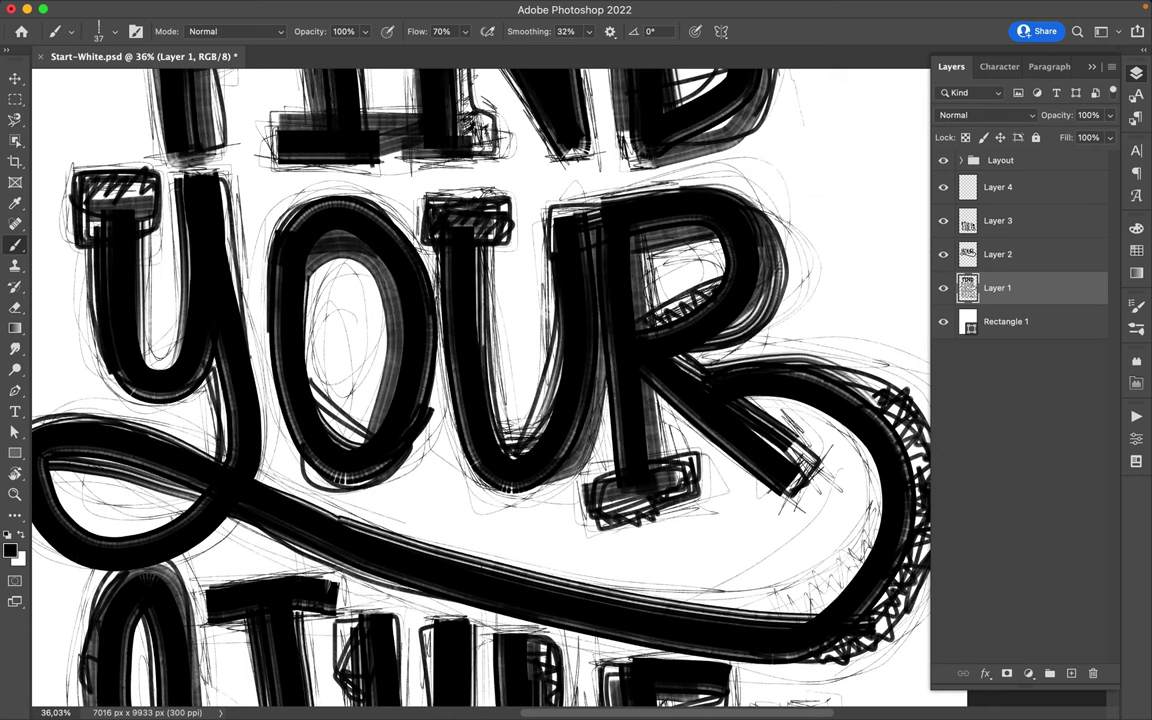
pyautogui.scroll(-3, 480, 390)
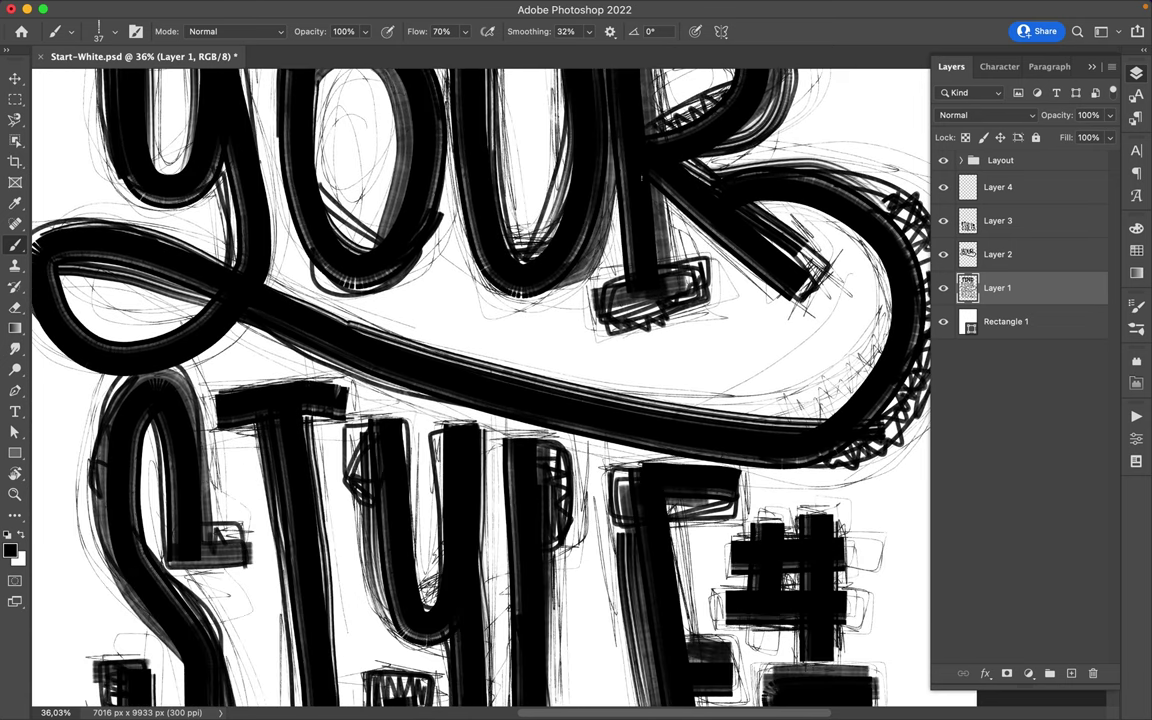
pyautogui.hscroll(-3, 480, 390)
pyautogui.scroll(1, 480, 390)
# - Switch to the Messy Marker brush and sketch thin lines along the L, E and 5
pyautogui.rightClick(470, 230)
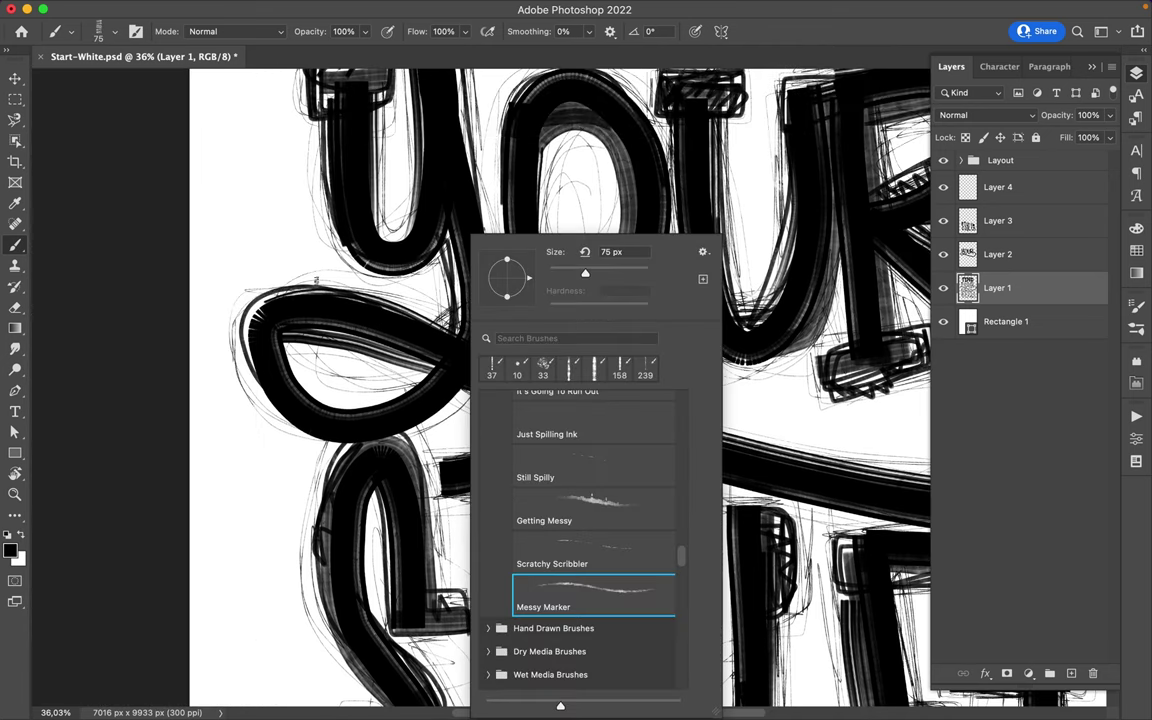
pyautogui.doubleClick(590, 668)
pyautogui.scroll(-3, 480, 390)
pyautogui.scroll(-2, 480, 390)
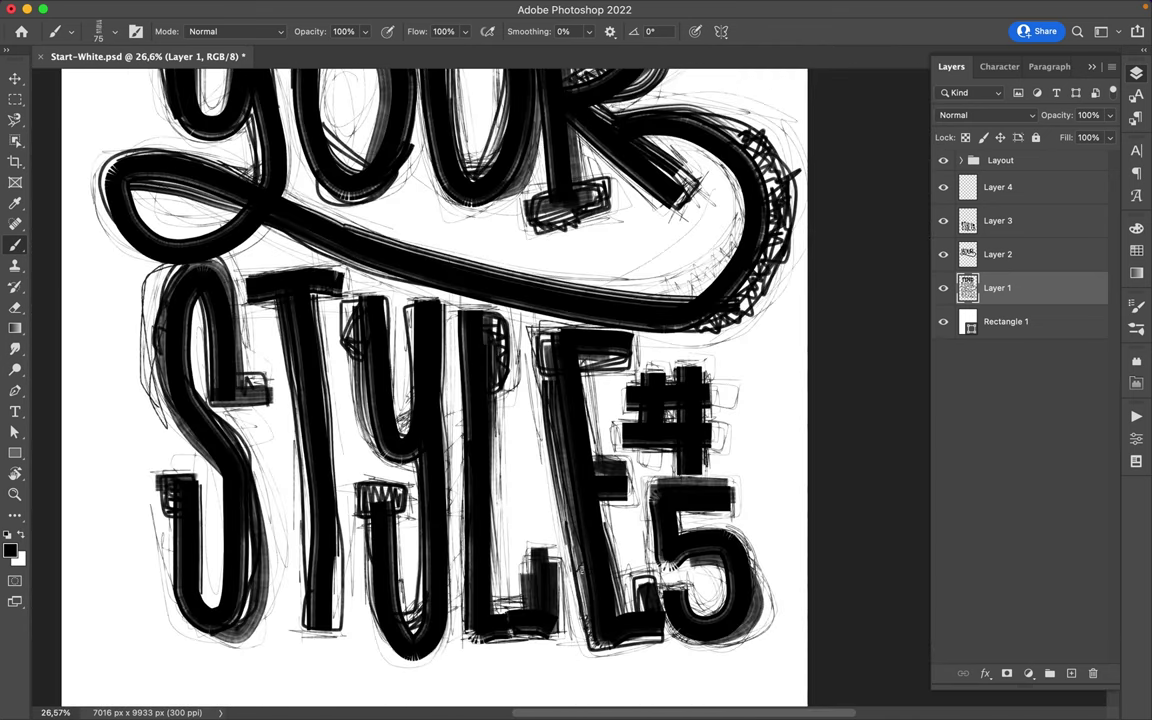
pyautogui.moveTo(568, 432); pyautogui.dragTo(694, 656)
pyautogui.moveTo(640, 474); pyautogui.dragTo(760, 476)
pyautogui.moveTo(590, 426); pyautogui.dragTo(650, 550)
# - Sketch loose thin lines along the Y and around the U
pyautogui.moveTo(322, 350)
pyautogui.mouseDown()
pyautogui.moveTo(378, 428)
pyautogui.moveTo(377, 552)
pyautogui.mouseUp()
pyautogui.moveTo(330, 440)
pyautogui.mouseDown()
pyautogui.moveTo(372, 468)
pyautogui.moveTo(360, 595)
pyautogui.moveTo(414, 300)
pyautogui.mouseUp()
pyautogui.moveTo(414, 350); pyautogui.dragTo(420, 528)
pyautogui.moveTo(276, 220); pyautogui.dragTo(660, 292)
# - Layer sketchy lines along the swoosh and around its right loop beside the R
pyautogui.moveTo(440, 280); pyautogui.dragTo(705, 230)
pyautogui.moveTo(570, 310); pyautogui.dragTo(700, 250)
pyautogui.moveTo(546, 95); pyautogui.dragTo(700, 175)
pyautogui.moveTo(590, 105)
pyautogui.mouseDown()
pyautogui.moveTo(700, 160)
pyautogui.moveTo(712, 262)
pyautogui.mouseUp()
pyautogui.moveTo(494, 262); pyautogui.dragTo(644, 248)
pyautogui.moveTo(700, 166); pyautogui.dragTo(721, 241)
pyautogui.moveTo(579, 122)
pyautogui.mouseDown()
pyautogui.moveTo(662, 190)
pyautogui.moveTo(664, 272)
pyautogui.mouseUp()
pyautogui.moveTo(580, 123); pyautogui.dragTo(670, 206)
# - Sketch loose lines around the O of YOUR and the Y stem's left side
pyautogui.scroll(3, 434, 386)
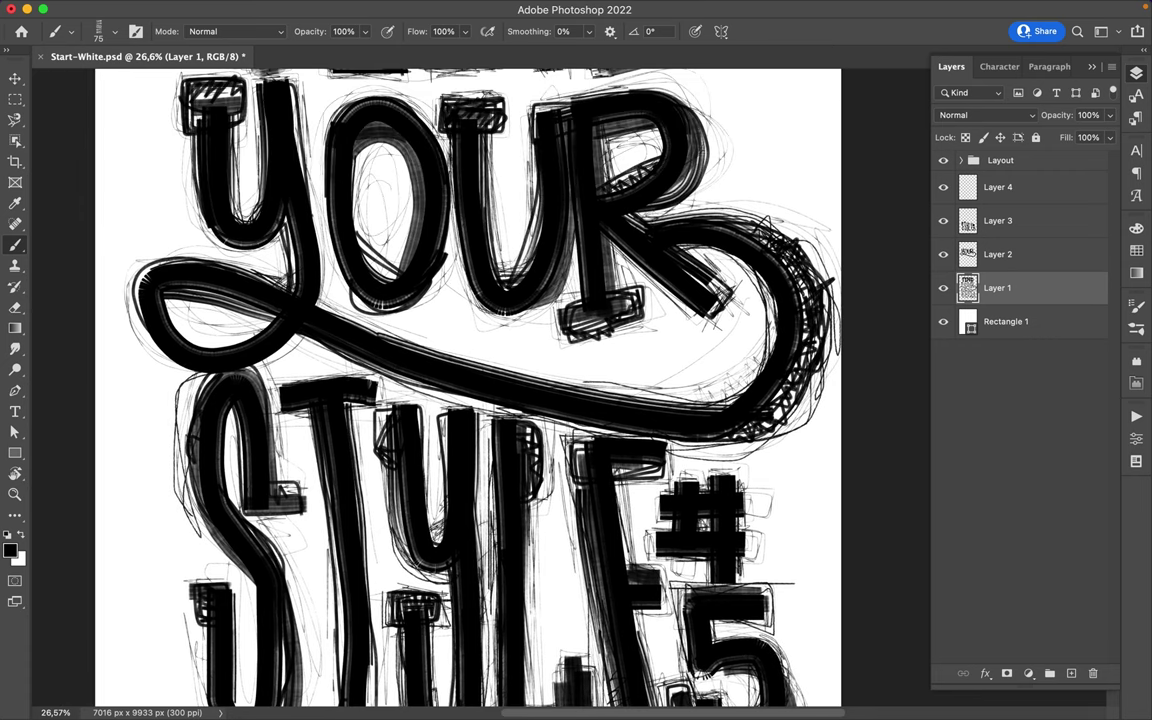
pyautogui.scroll(4, 388, 378)
pyautogui.moveTo(292, 260)
pyautogui.mouseDown()
pyautogui.moveTo(345, 380)
pyautogui.moveTo(320, 410)
pyautogui.moveTo(385, 300)
pyautogui.mouseUp()
pyautogui.moveTo(260, 220); pyautogui.dragTo(245, 405)
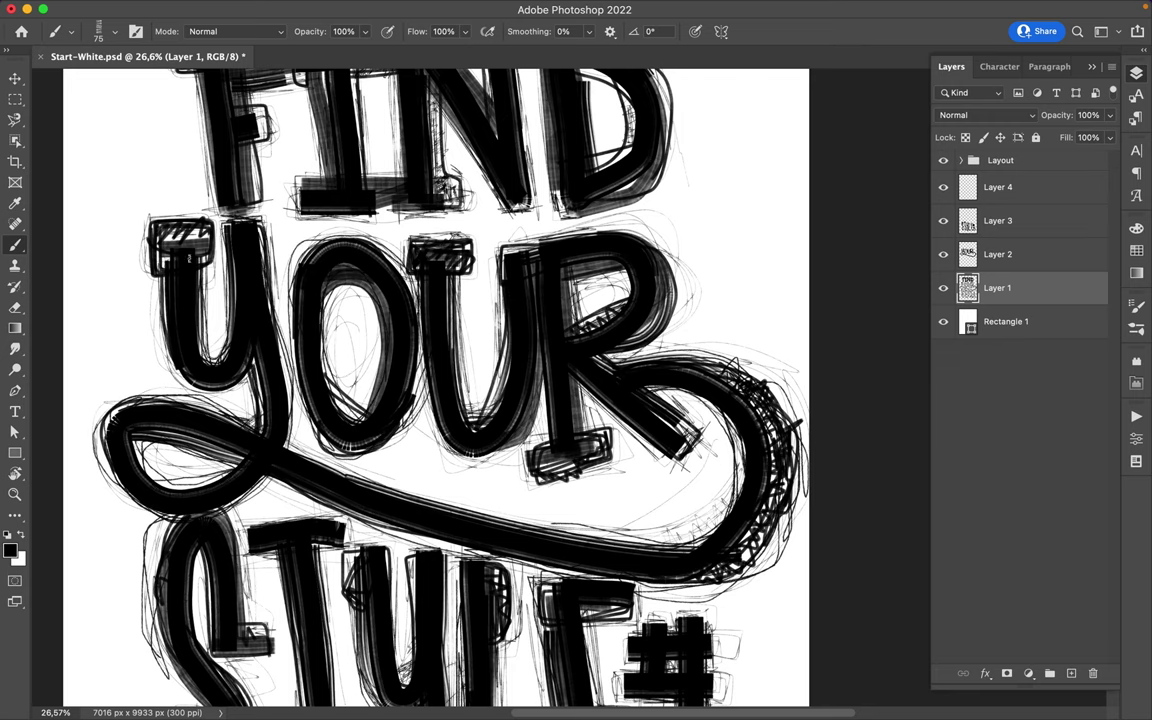
# - Sketch thin lines over FIND's F stem, F base and N strokes
pyautogui.scroll(4, 430, 390)
pyautogui.moveTo(162, 196); pyautogui.dragTo(180, 290)
pyautogui.moveTo(180, 338)
pyautogui.mouseDown()
pyautogui.moveTo(228, 342)
pyautogui.moveTo(232, 240)
pyautogui.mouseUp()
pyautogui.moveTo(455, 180); pyautogui.dragTo(495, 330)
pyautogui.moveTo(555, 176); pyautogui.dragTo(594, 260)
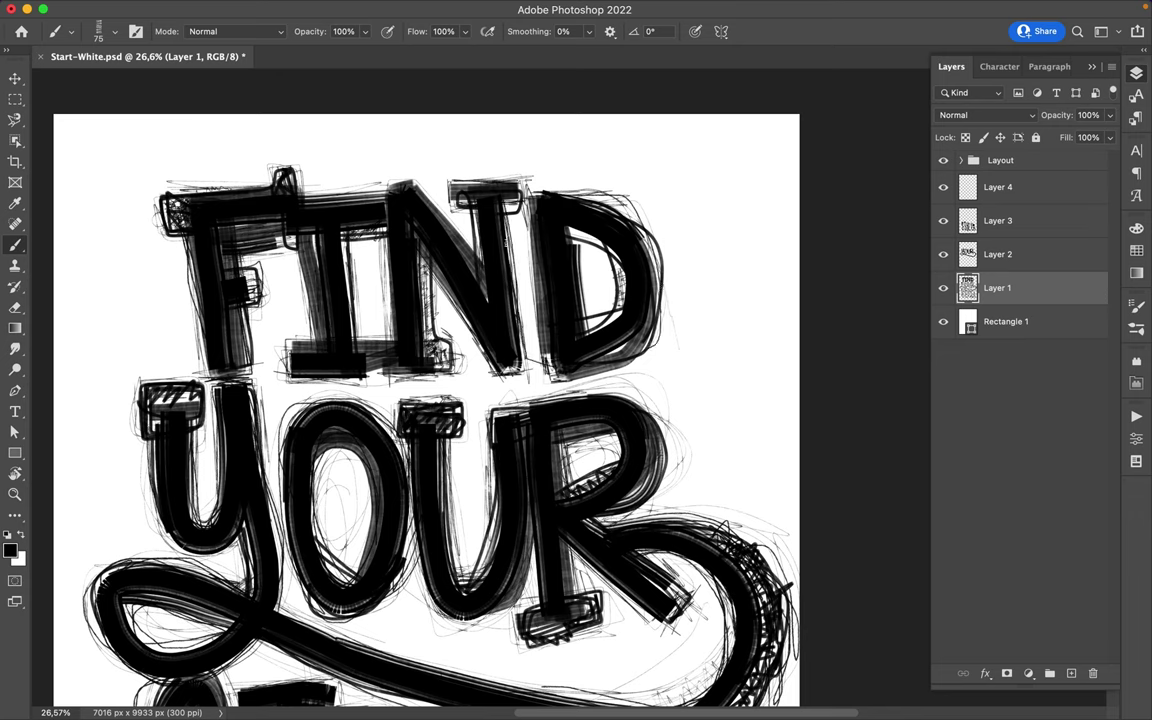
pyautogui.moveTo(470, 185); pyautogui.dragTo(490, 343)
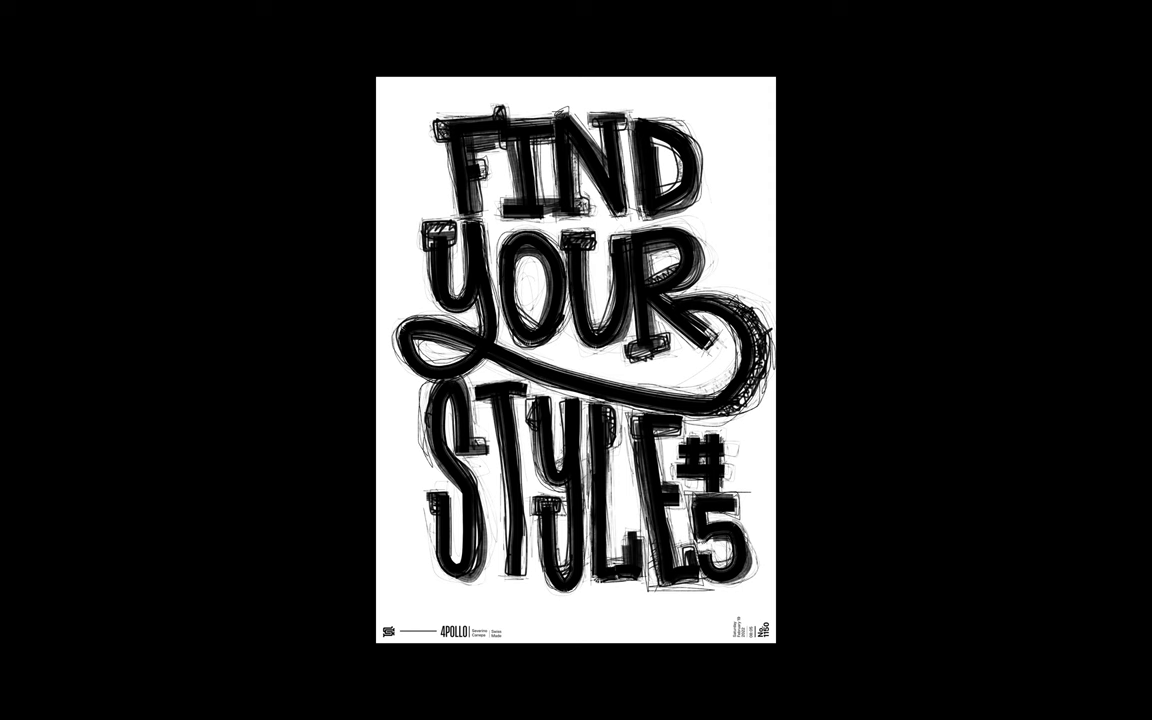